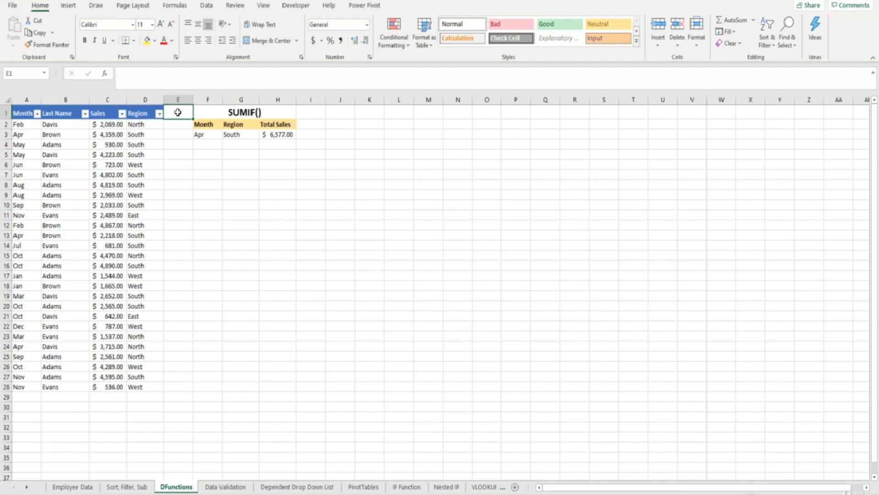
- Copy the SUMIF() title and its header row in F1:H2 to the area starting at J1
{"action": "left_click", "coordinate": [209, 116]}
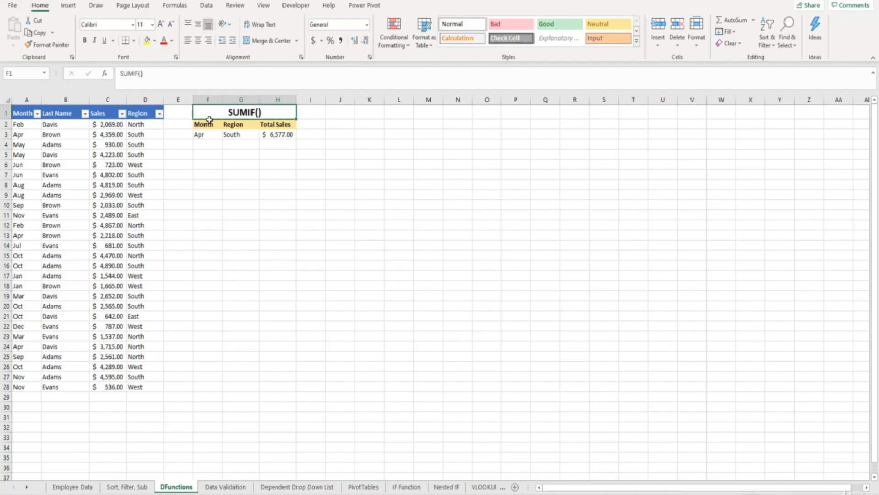
{"action": "left_click_drag", "start_coordinate": [209, 120], "coordinate": [218, 127]}
{"action": "key", "text": "ctrl+c"}
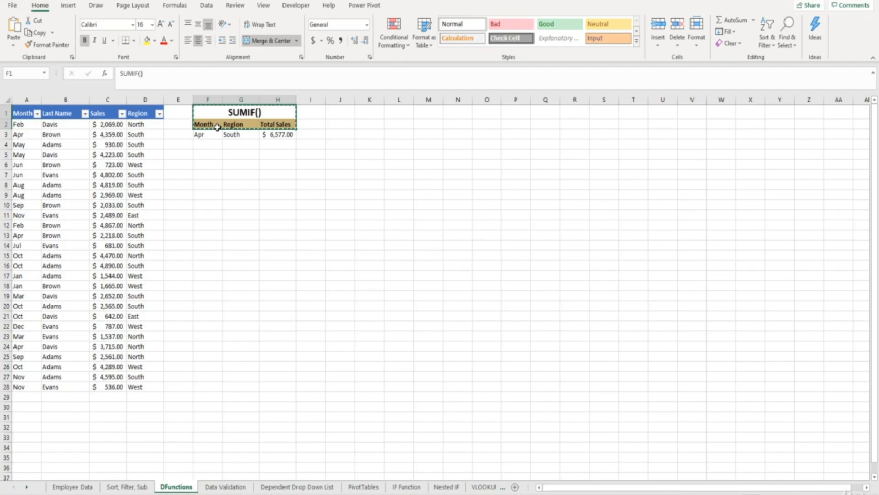
{"action": "left_click", "coordinate": [334, 112]}
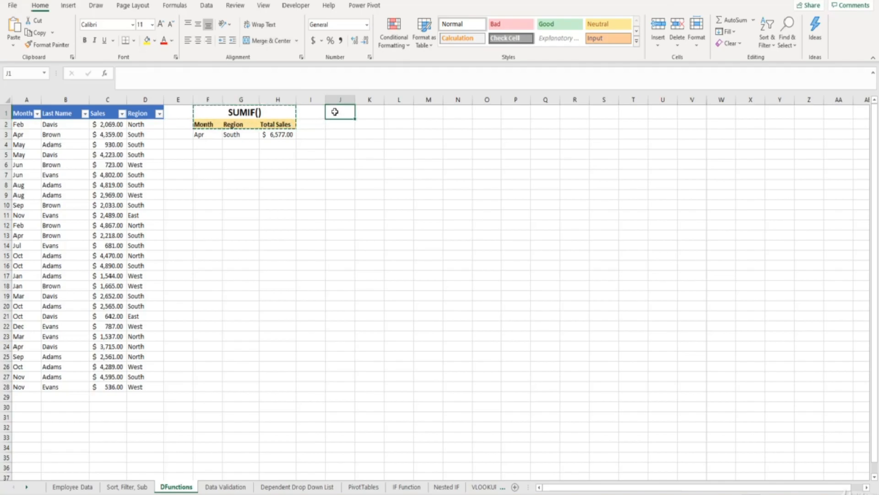
{"action": "key", "text": "ctrl+v"}
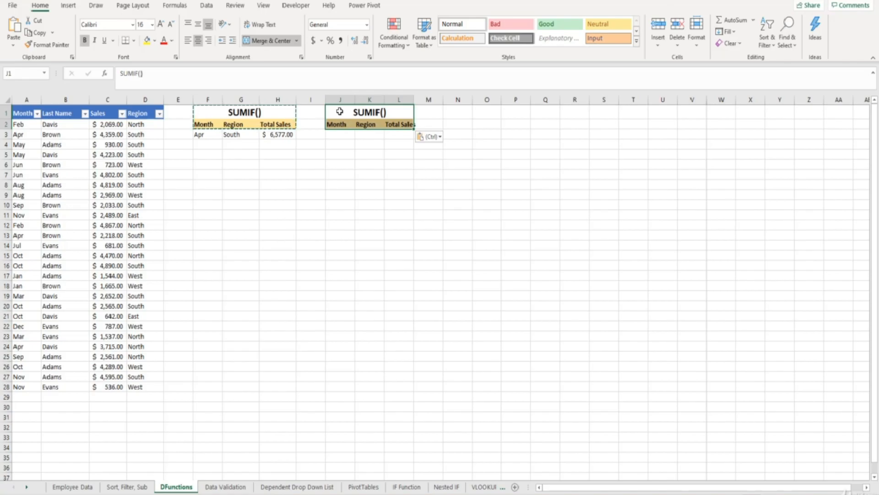
- Retitle the copied block in J1 as DSUM()
{"action": "left_click", "coordinate": [339, 111]}
{"action": "type", "text": "D"}
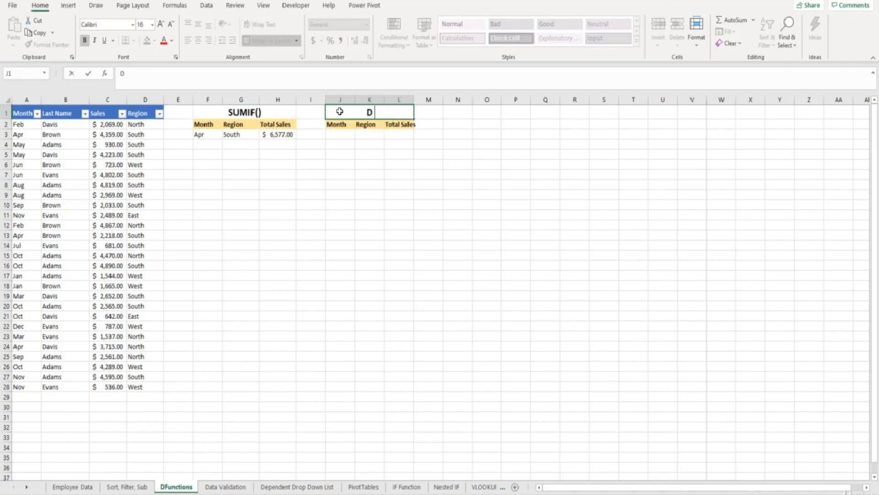
{"action": "type", "text": "SUM()"}
{"action": "key", "text": "Return"}
{"action": "key", "text": "Return"}
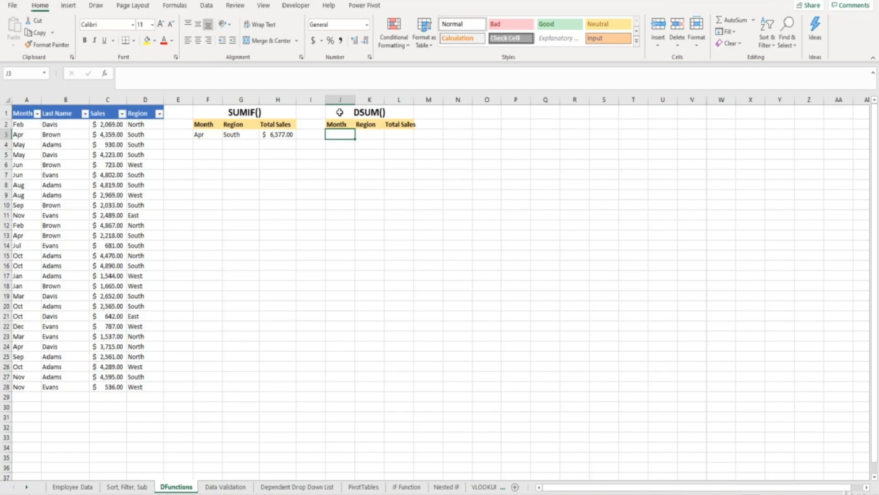
- Start a DSUM function in L3 under Total Sales and set its Database argument to A1:D28
{"action": "left_click", "coordinate": [396, 133]}
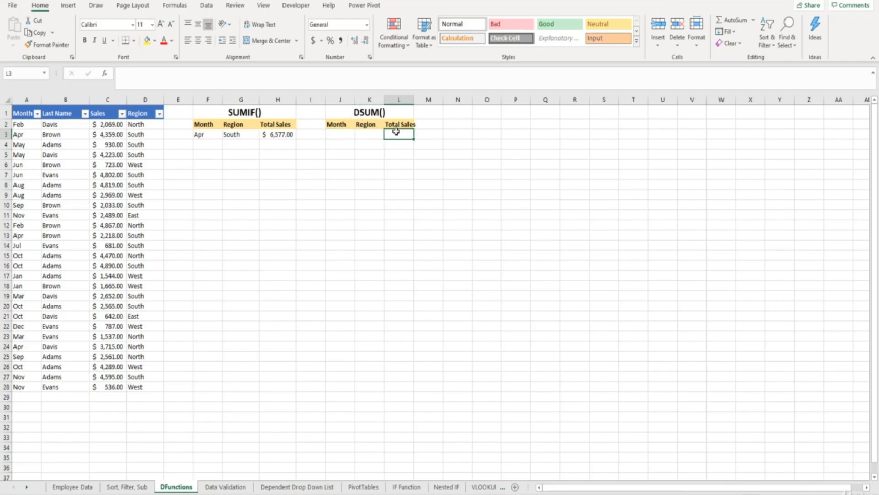
{"action": "type", "text": "="}
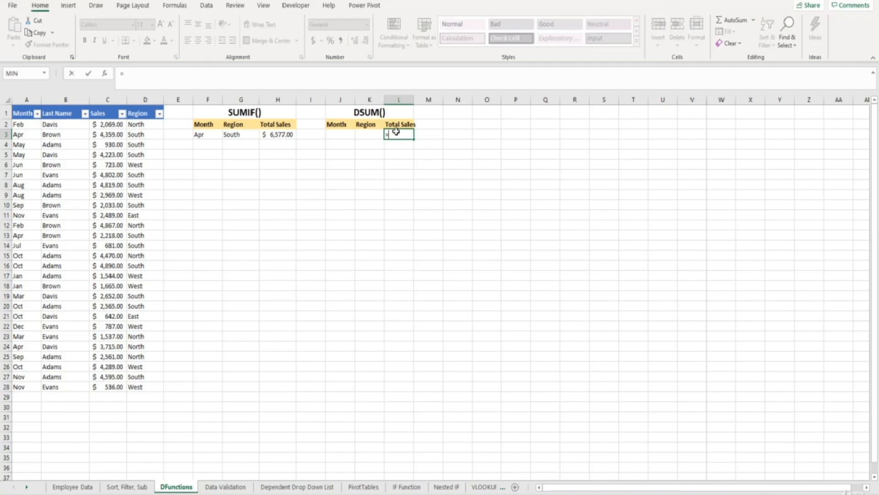
{"action": "type", "text": "dsu"}
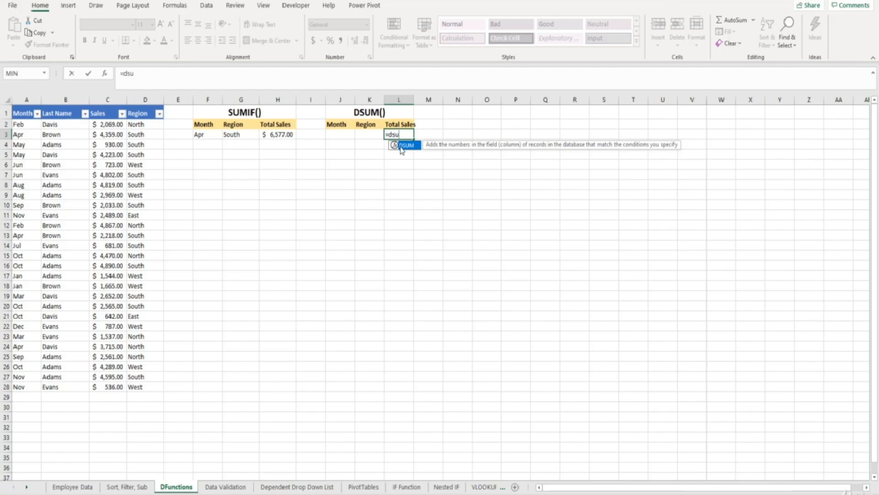
{"action": "double_click", "coordinate": [402, 145]}
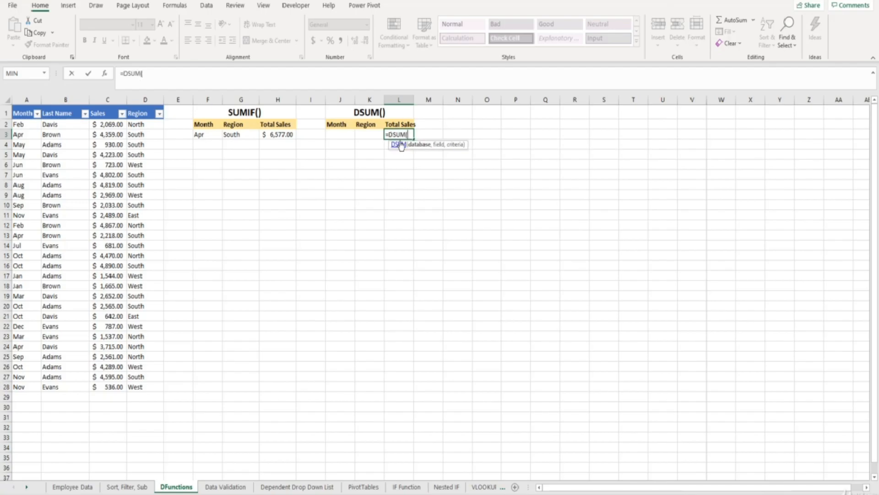
{"action": "left_click", "coordinate": [105, 75]}
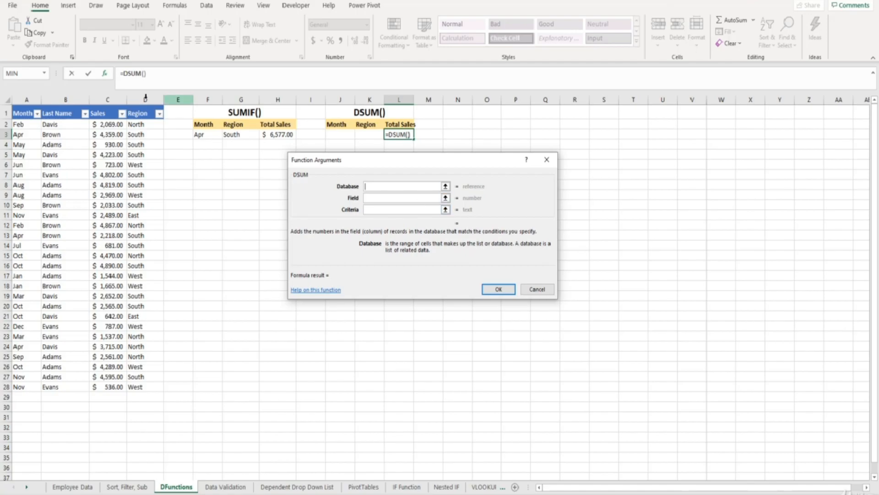
{"action": "left_click_drag", "start_coordinate": [26, 113], "coordinate": [146, 390]}
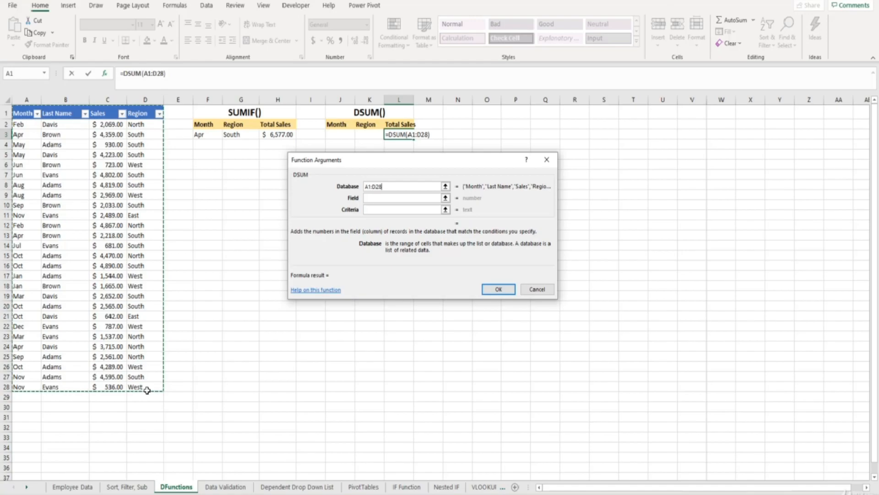
- Set the DSUM Field argument to the Sales header cell C1
{"action": "left_click", "coordinate": [369, 198]}
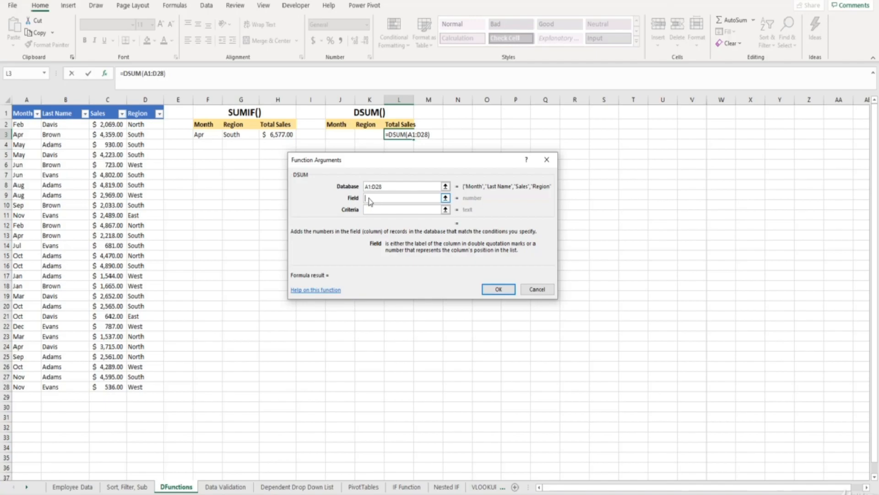
{"action": "type", "text": "3"}
{"action": "left_click_drag", "start_coordinate": [378, 198], "coordinate": [359, 202]}
{"action": "key", "text": "BackSpace"}
{"action": "key", "text": "BackSpace"}
{"action": "left_click", "coordinate": [98, 109]}
- Complete the DSUM formula with K2:K3 as Criteria and check its result against the sum of the Sales values in C2:C28
{"action": "left_click", "coordinate": [370, 209]}
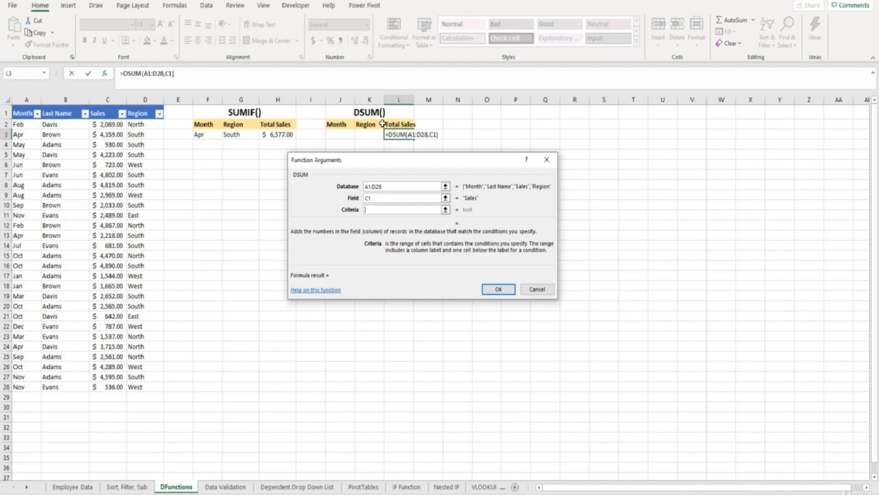
{"action": "left_click", "coordinate": [376, 123]}
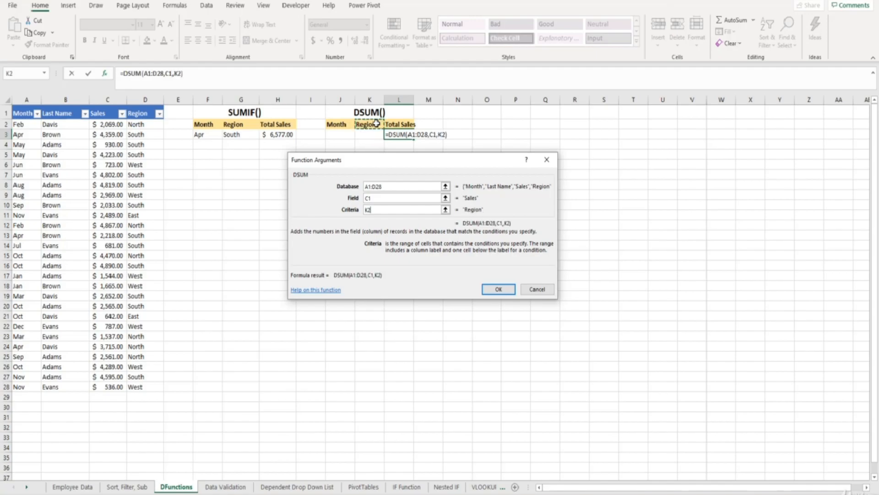
{"action": "left_click_drag", "start_coordinate": [376, 124], "coordinate": [377, 133]}
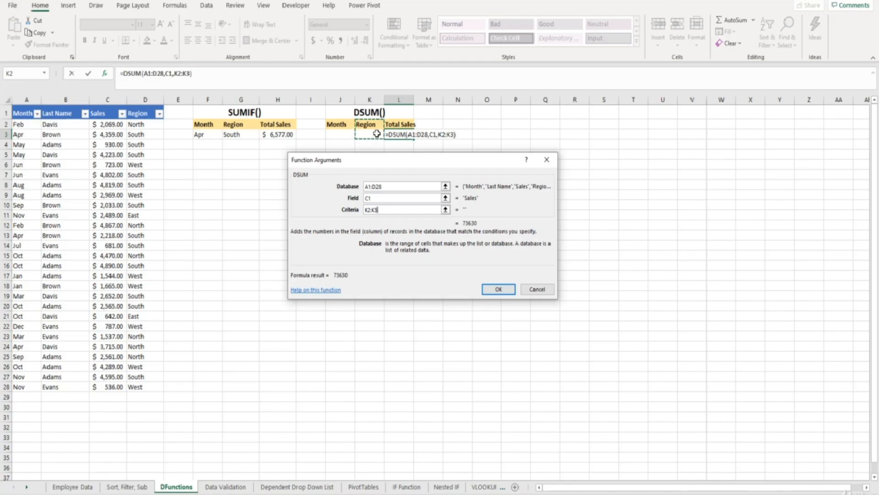
{"action": "left_click", "coordinate": [493, 289]}
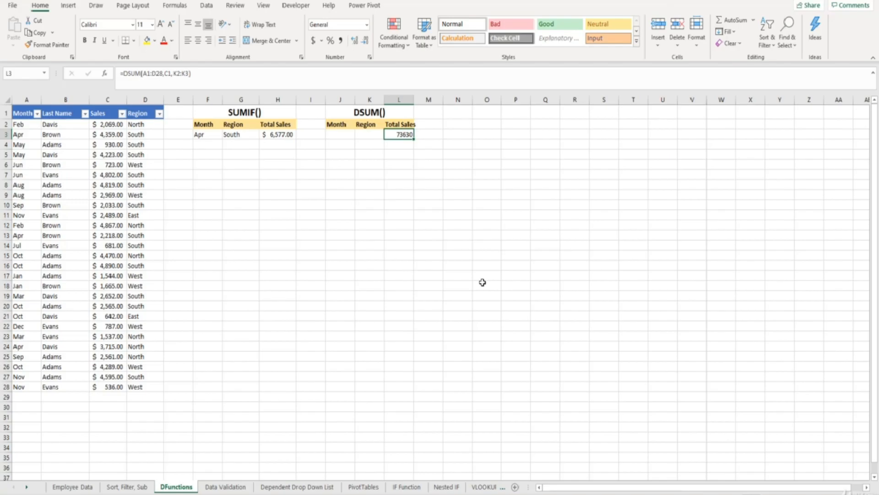
{"action": "left_click_drag", "start_coordinate": [105, 124], "coordinate": [108, 385]}
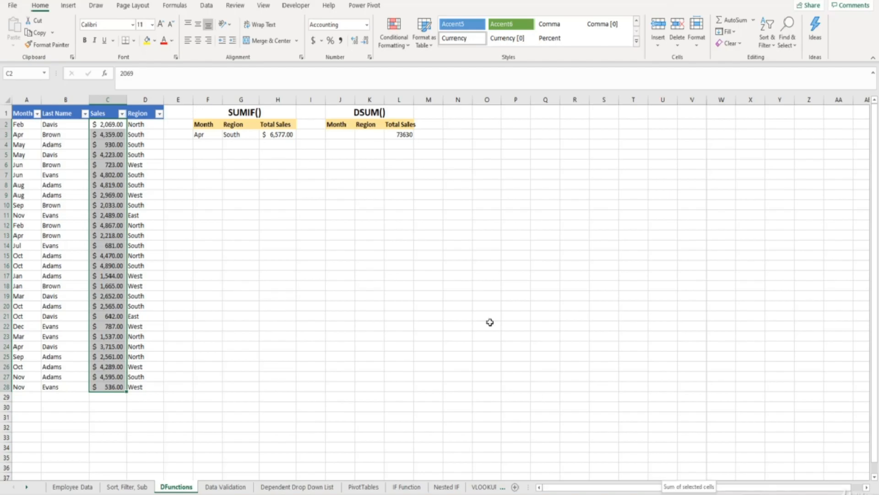
- Enter West as the region criterion in K3 and apply the dollar Accounting format to the total in L3
{"action": "left_click", "coordinate": [373, 137]}
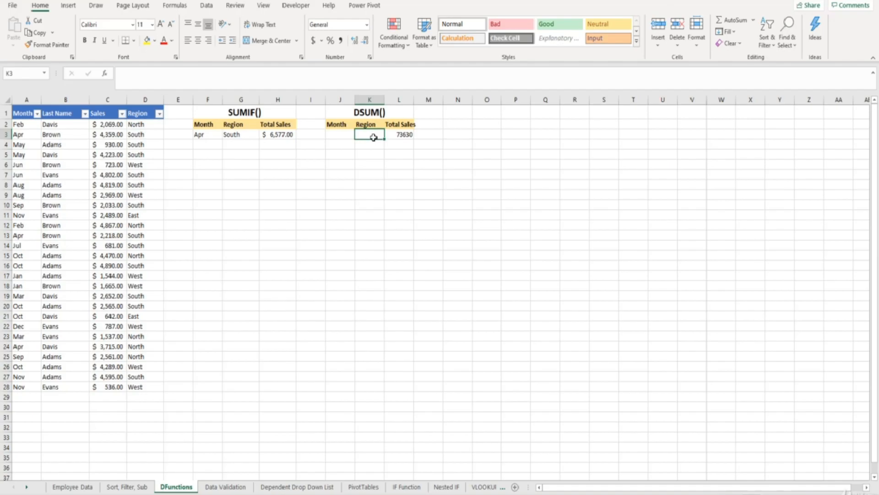
{"action": "type", "text": "West"}
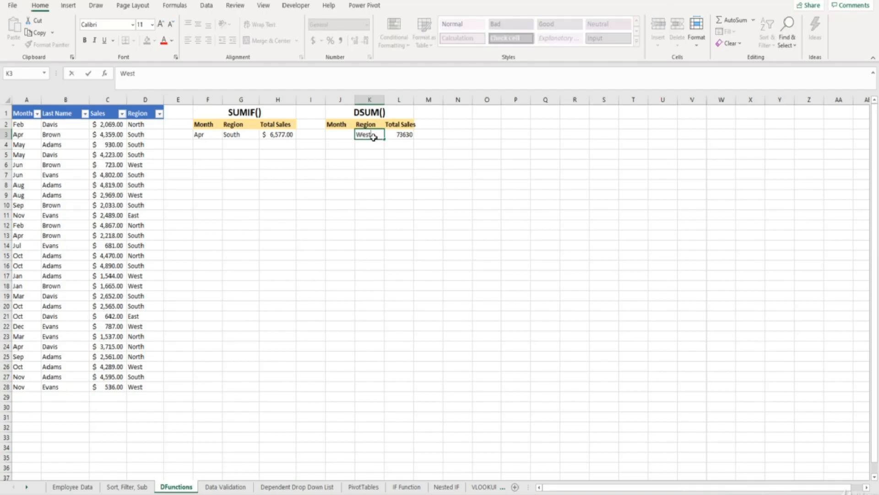
{"action": "key", "text": "Return"}
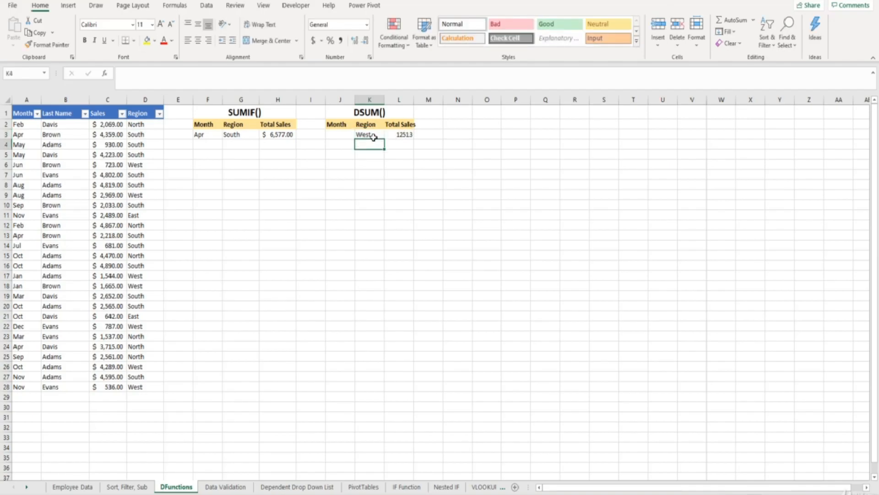
{"action": "left_click", "coordinate": [390, 134]}
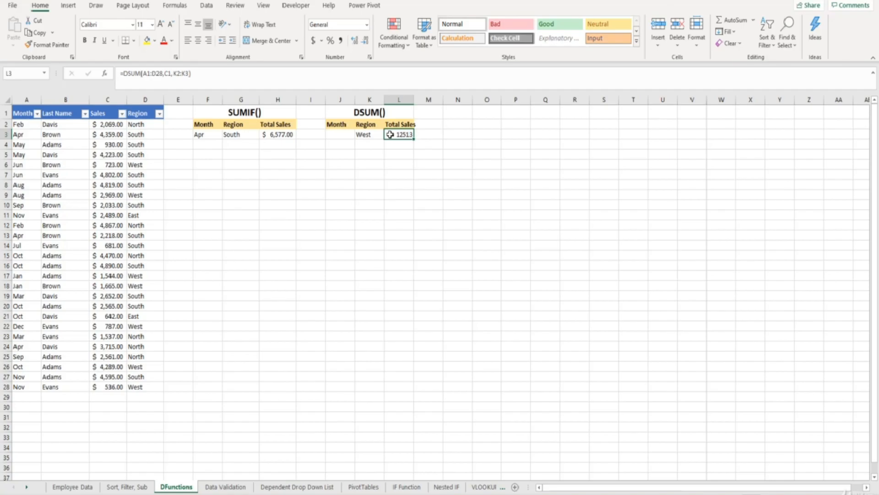
{"action": "left_click", "coordinate": [313, 41]}
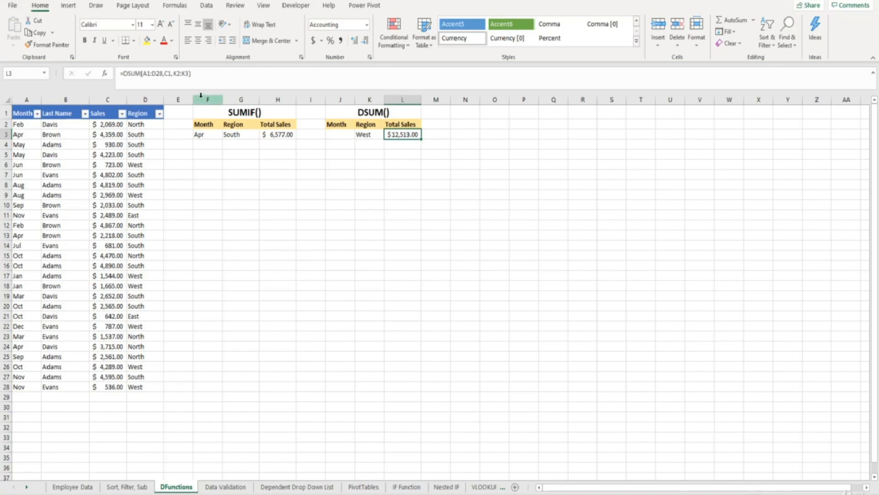
- Filter the table's Region column to West only and check the sum of the visible Sales values
{"action": "left_click", "coordinate": [159, 118]}
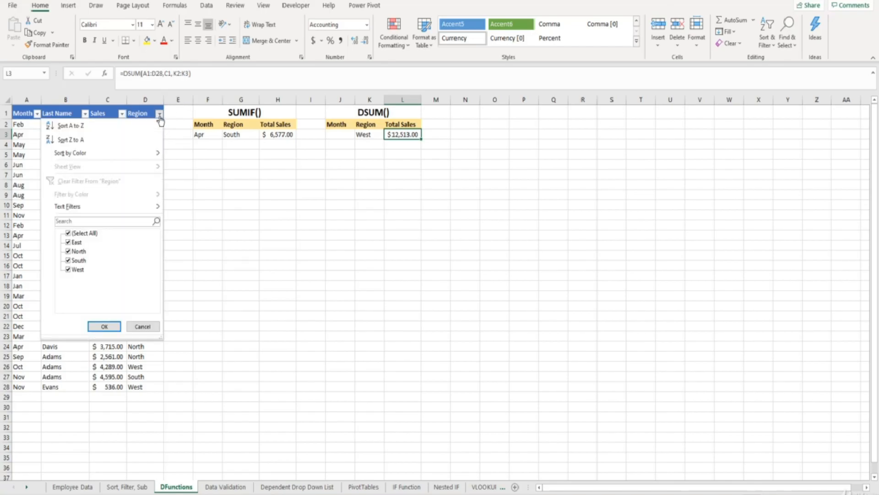
{"action": "left_click", "coordinate": [68, 233]}
{"action": "left_click", "coordinate": [68, 271]}
{"action": "left_click", "coordinate": [105, 326]}
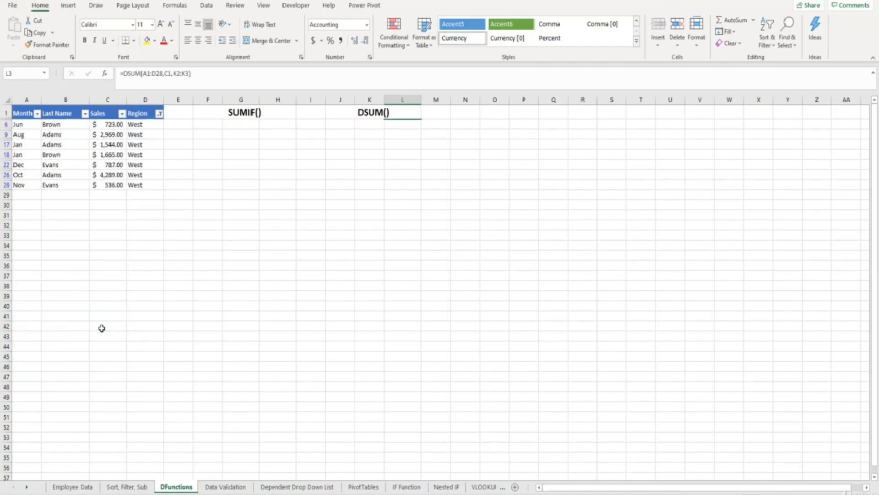
{"action": "left_click", "coordinate": [108, 127]}
{"action": "left_click_drag", "start_coordinate": [108, 128], "coordinate": [110, 186]}
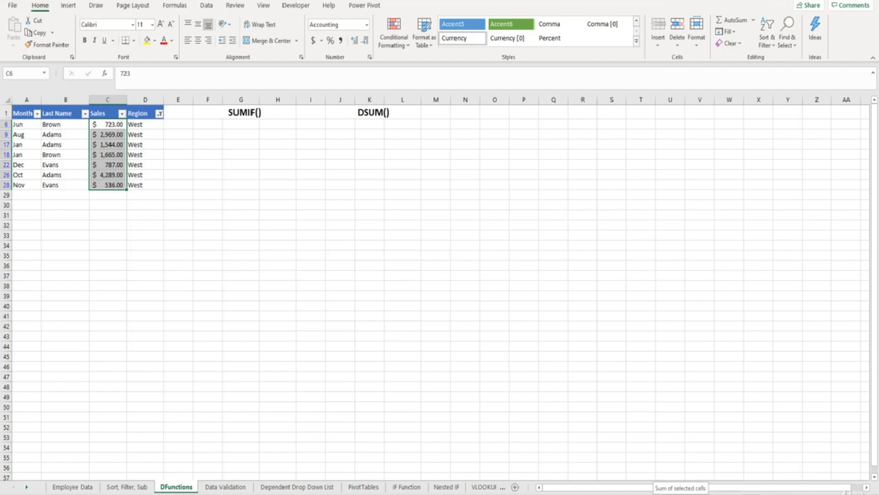
- Clear the filter from the sales table and select the DSUM total in L3
{"action": "left_click", "coordinate": [212, 5]}
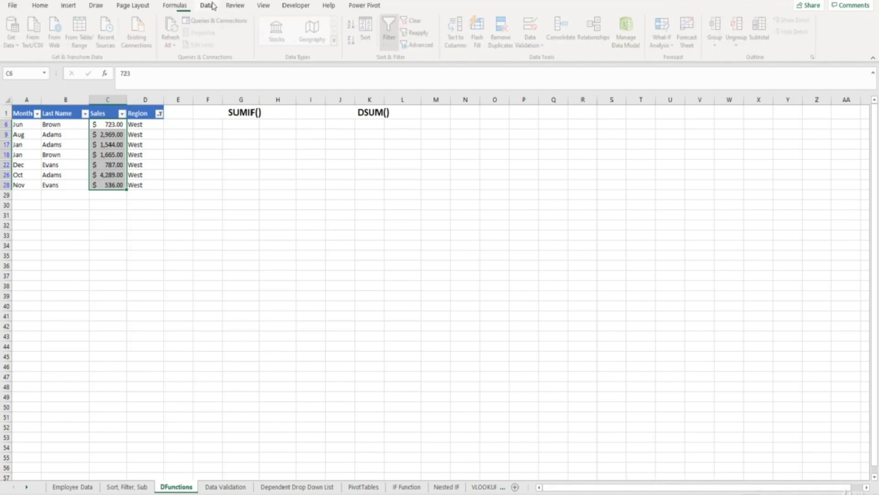
{"action": "left_click", "coordinate": [415, 21]}
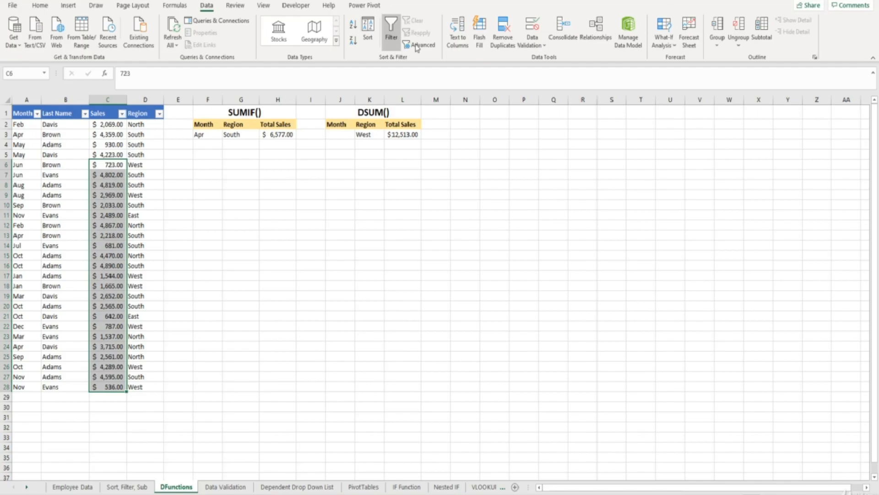
{"action": "left_click", "coordinate": [413, 136]}
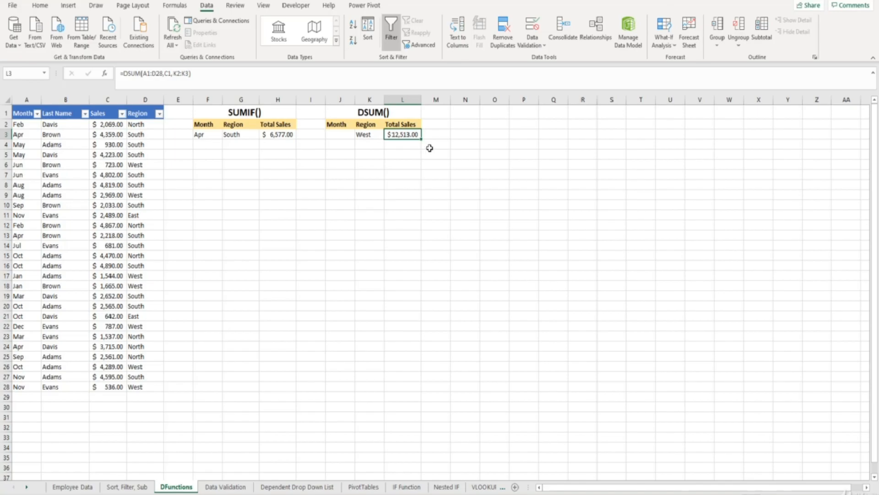
- Change the DSUM region criterion in K3 to North
{"action": "left_click", "coordinate": [375, 136]}
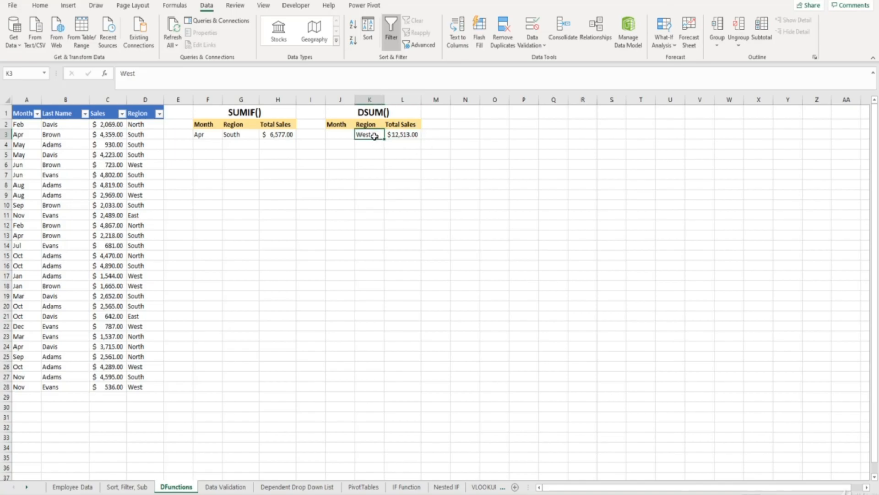
{"action": "type", "text": "North"}
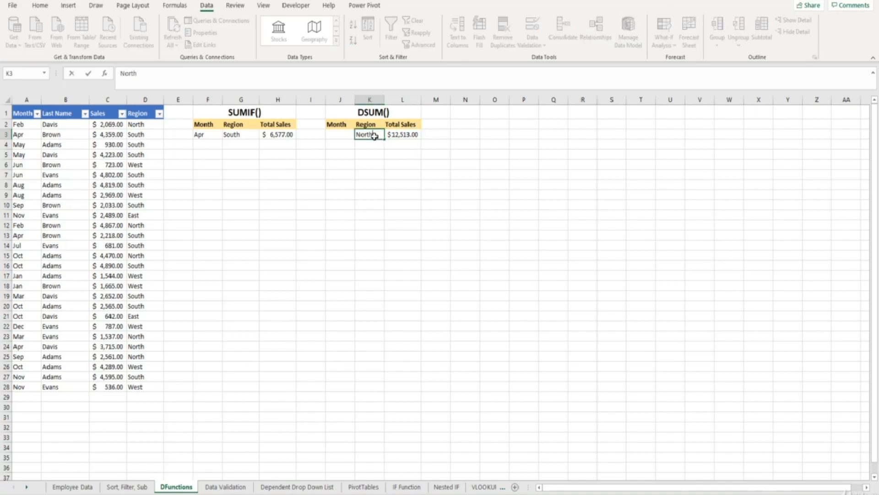
{"action": "key", "text": "Return"}
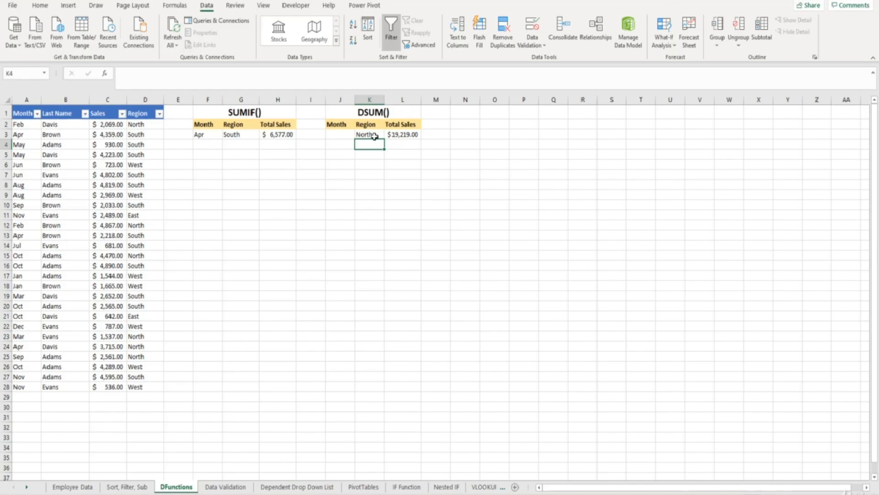
- Compare the DSUM block's header labels in J2:L2 with the sales table's column headers in A1:D1
{"action": "left_click_drag", "start_coordinate": [344, 124], "coordinate": [395, 121]}
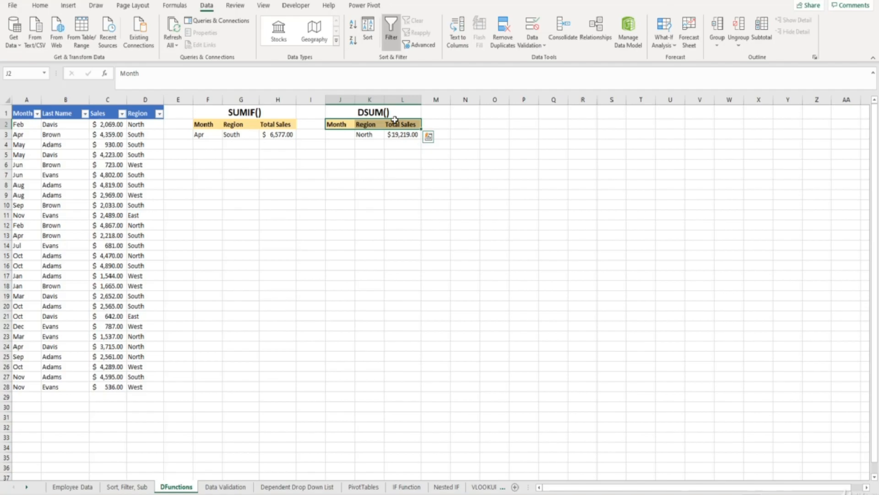
{"action": "left_click_drag", "start_coordinate": [19, 114], "coordinate": [129, 116]}
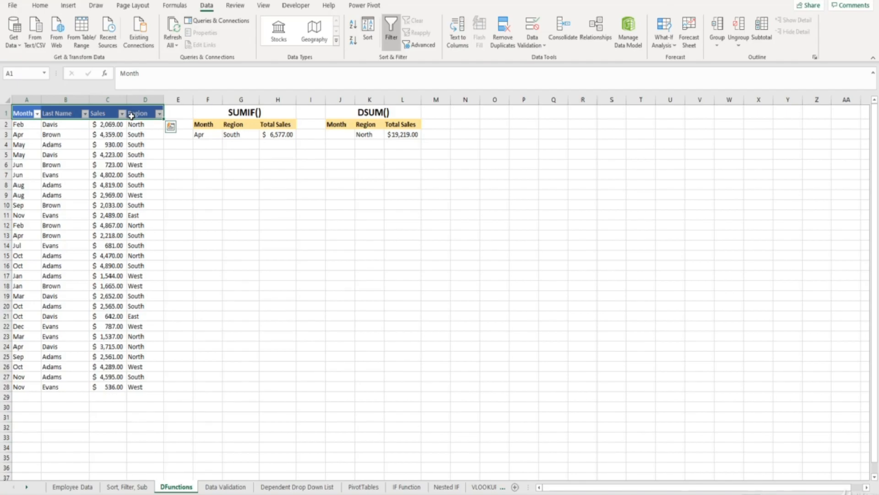
{"action": "left_click", "coordinate": [374, 124]}
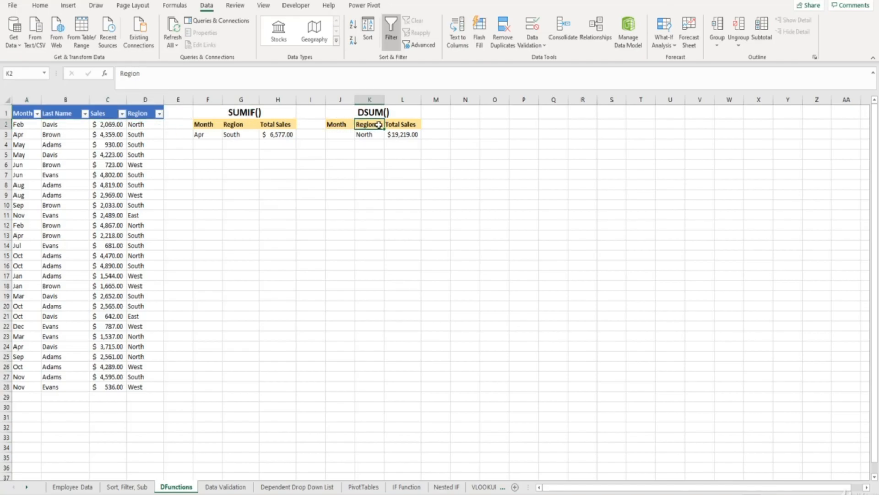
- Change the DSUM block's Region header in K2 to the misspelled label "Regin"
{"action": "double_click", "coordinate": [379, 125]}
{"action": "key", "text": "BackSpace"}
{"action": "key", "text": "BackSpace"}
{"action": "type", "text": "n"}
{"action": "key", "text": "Return"}
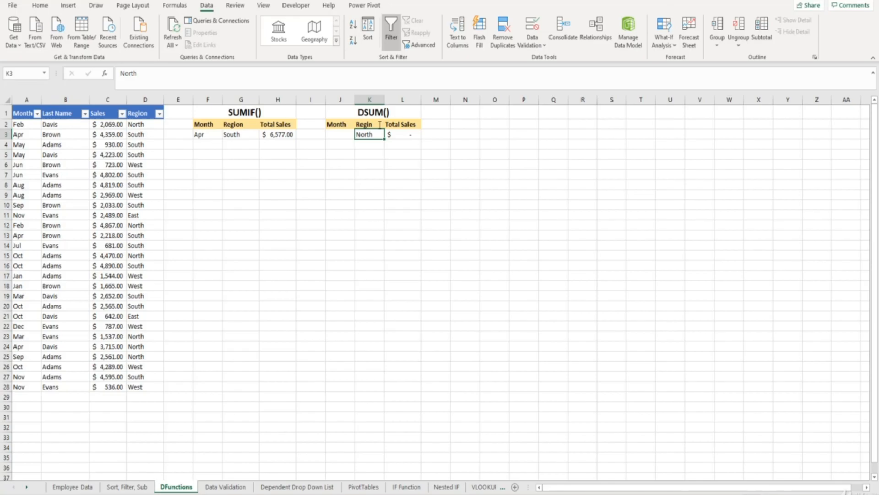
- Correct the DSUM block's header in K2 back to "Region"
{"action": "double_click", "coordinate": [379, 124]}
{"action": "key", "text": "BackSpace"}
{"action": "type", "text": "on"}
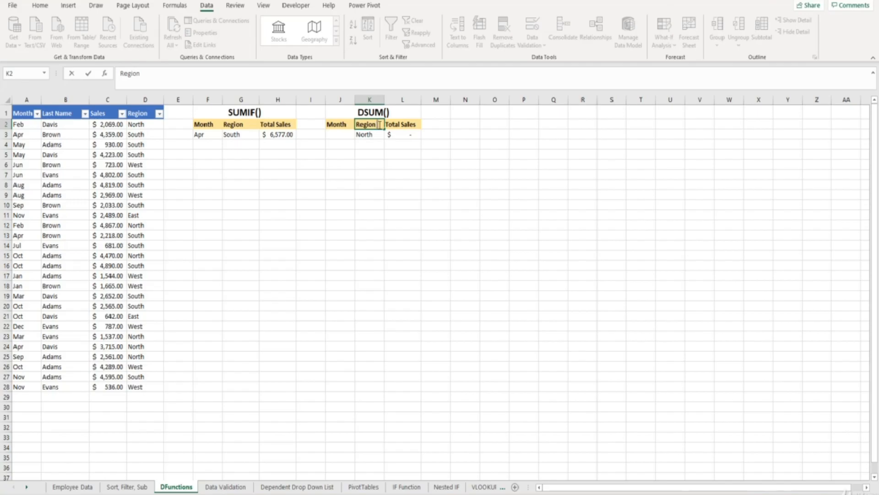
{"action": "key", "text": "Return"}
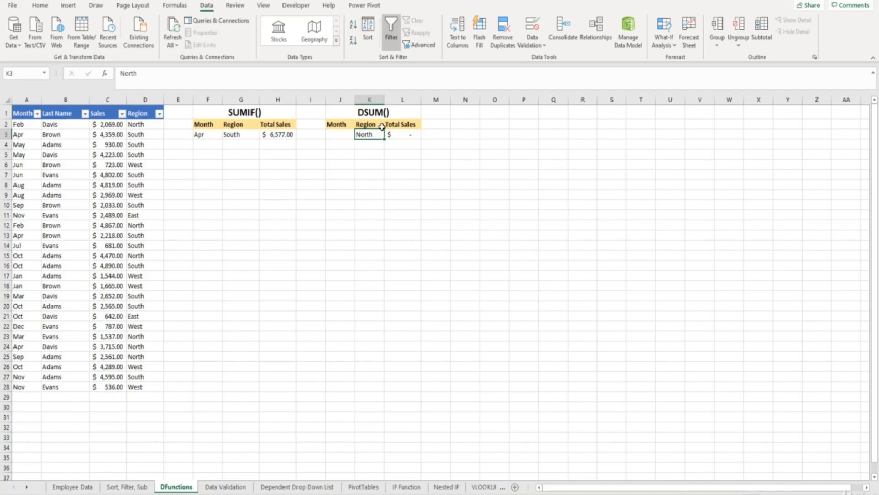
- Replace the typed DSUM header in K2 with a reference to the table's Region header, =D1
{"action": "double_click", "coordinate": [380, 124]}
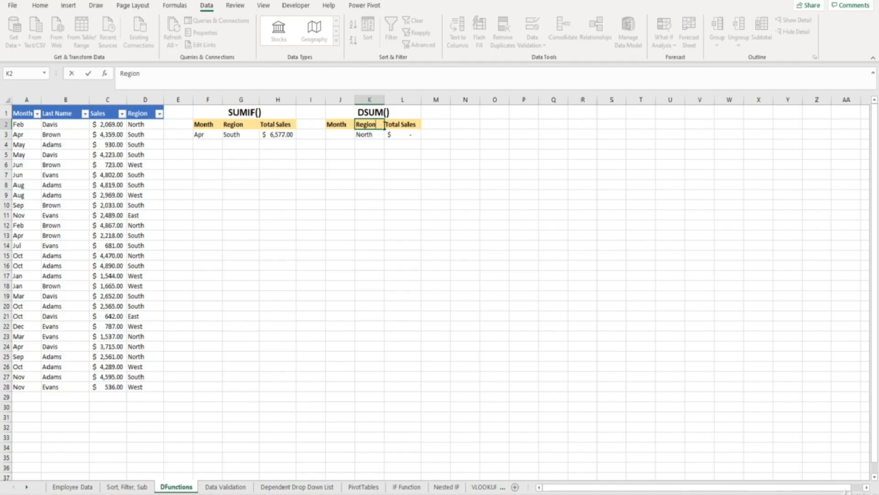
{"action": "key", "text": "BackSpace"}
{"action": "key", "text": "BackSpace"}
{"action": "key", "text": "BackSpace"}
{"action": "key", "text": "BackSpace"}
{"action": "key", "text": "BackSpace"}
{"action": "key", "text": "BackSpace"}
{"action": "type", "text": "="}
{"action": "left_click", "coordinate": [143, 113]}
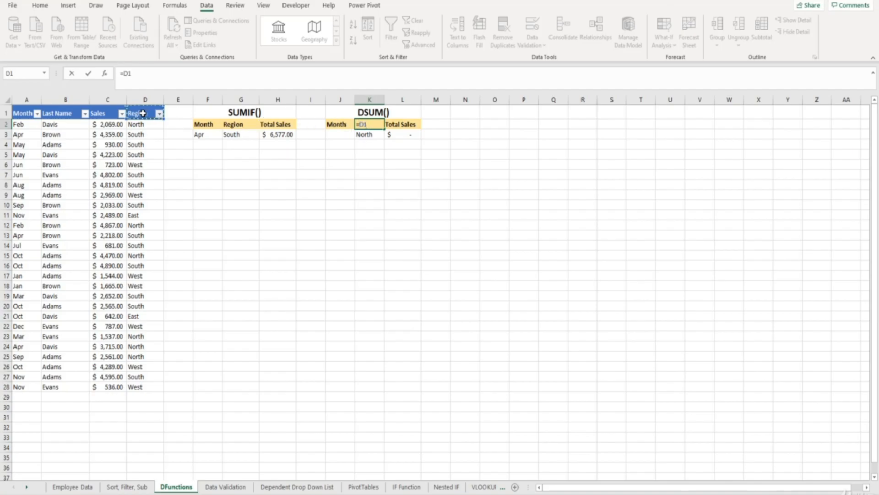
{"action": "key", "text": "Return"}
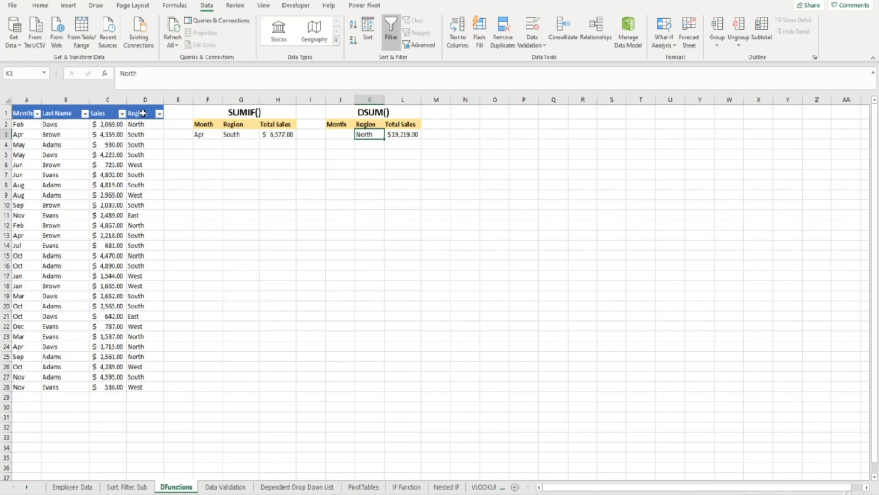
- Link the DSUM block's Month header in J2 to the table's Month header in A1
{"action": "left_click", "coordinate": [340, 123]}
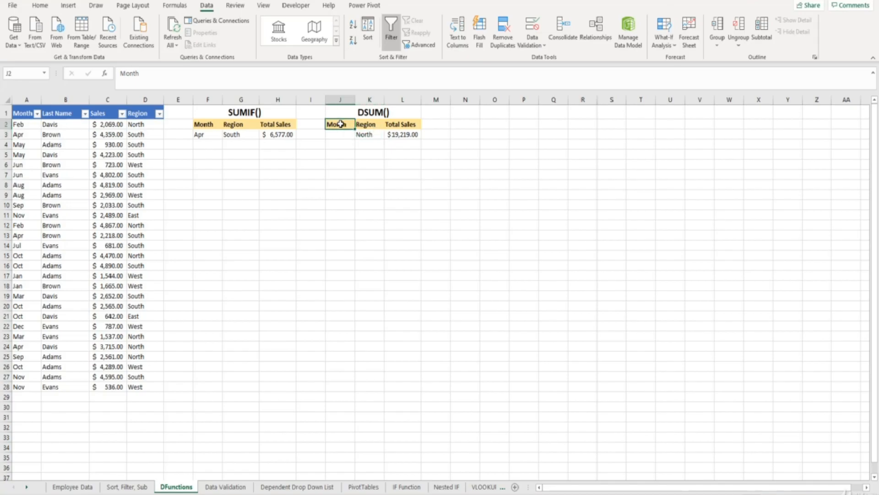
{"action": "type", "text": "="}
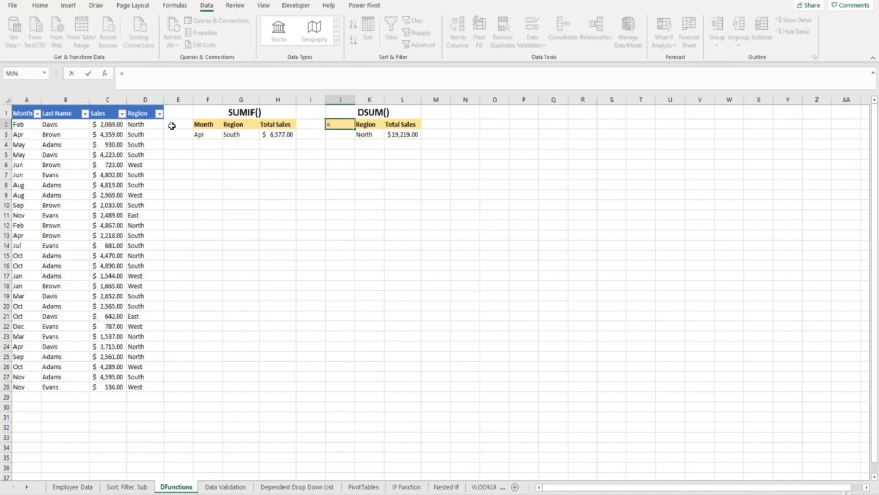
{"action": "left_click", "coordinate": [20, 112]}
{"action": "key", "text": "Return"}
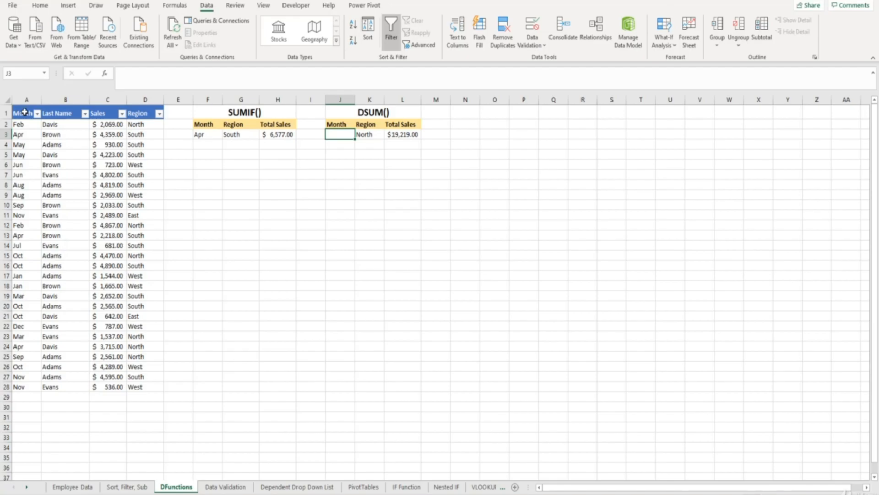
- Rename the table's Region header in D1 to "Reg." and check the linked header in K2
{"action": "double_click", "coordinate": [150, 114]}
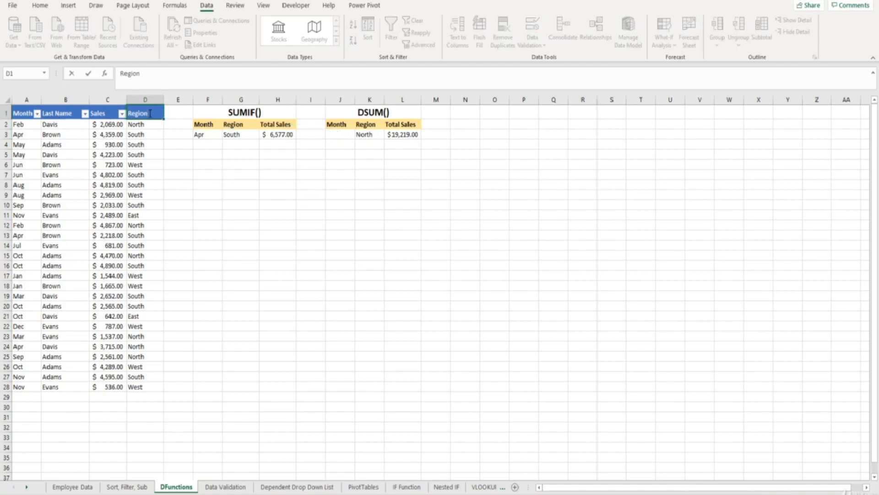
{"action": "key", "text": "BackSpace"}
{"action": "key", "text": "BackSpace"}
{"action": "key", "text": "BackSpace"}
{"action": "key", "text": "Return"}
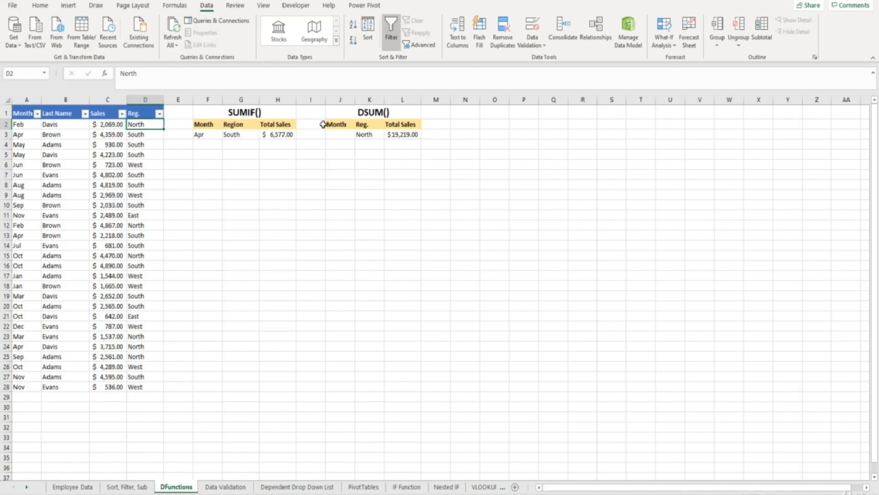
{"action": "left_click", "coordinate": [379, 124]}
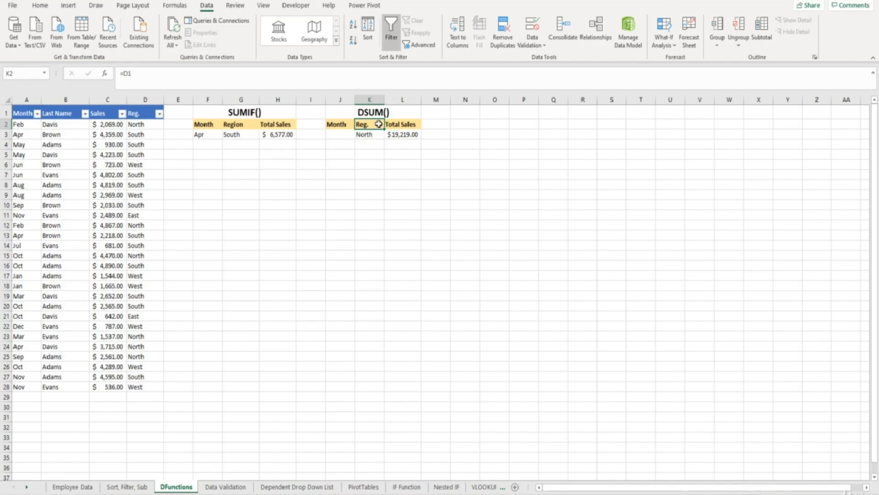
- Rename the table header in D1 back to "Region"
{"action": "left_click", "coordinate": [144, 113]}
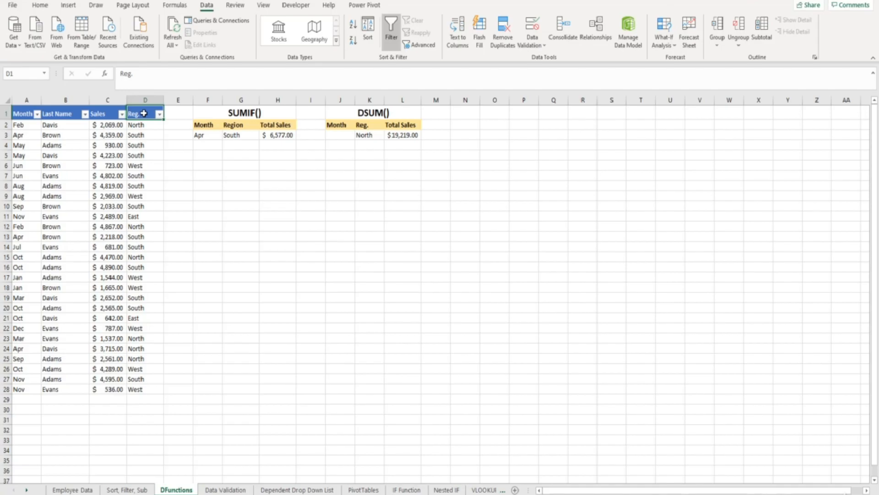
{"action": "type", "text": "Reg"}
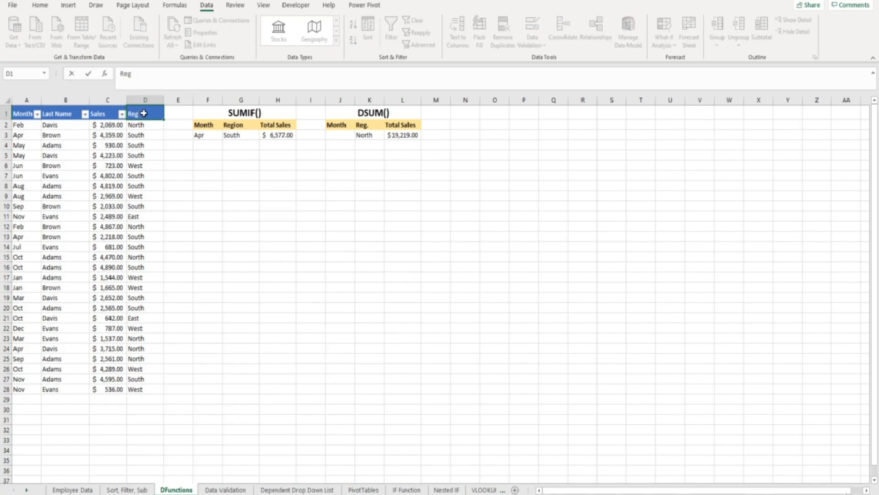
{"action": "type", "text": "ion"}
{"action": "key", "text": "Return"}
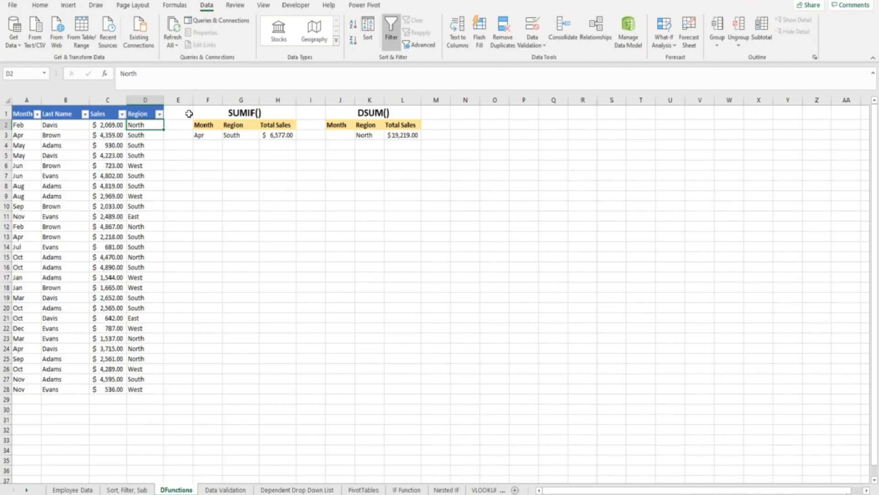
- Expand the criteria range of the DSUM formula in L3 to J2:K3 to cover both month and region
{"action": "left_click", "coordinate": [399, 135]}
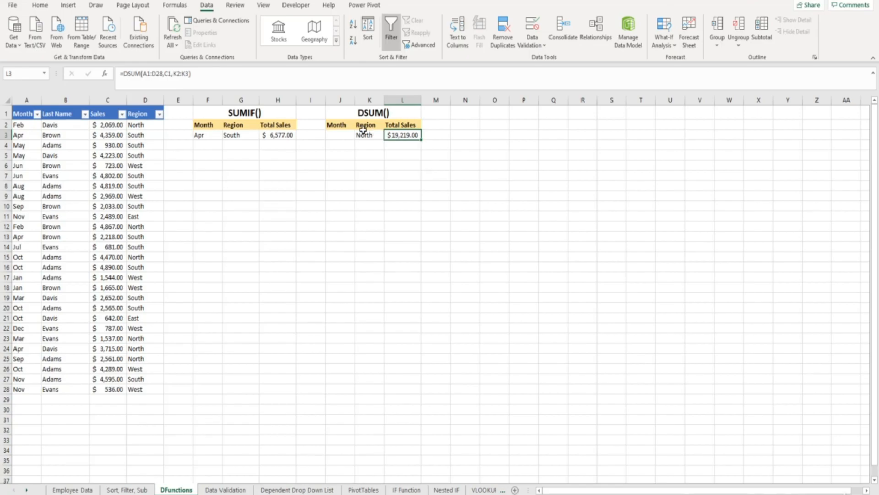
{"action": "key", "text": "F2"}
{"action": "left_click", "coordinate": [104, 74]}
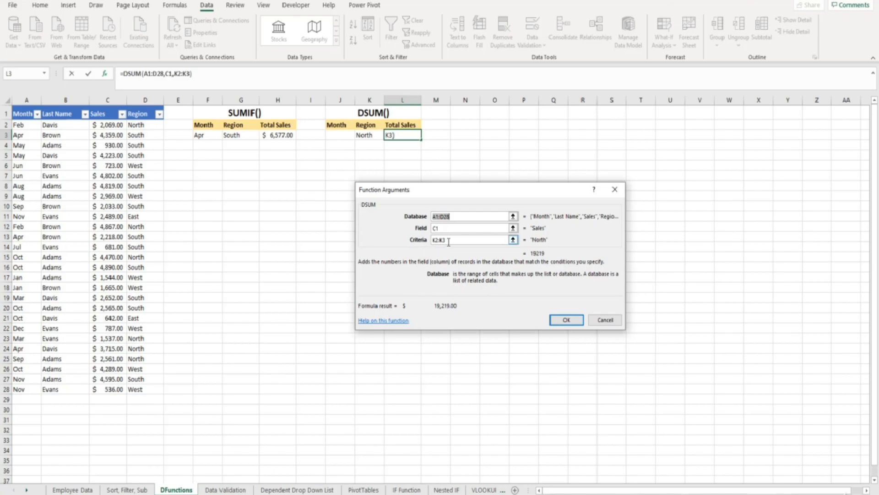
{"action": "left_click_drag", "start_coordinate": [448, 241], "coordinate": [431, 244]}
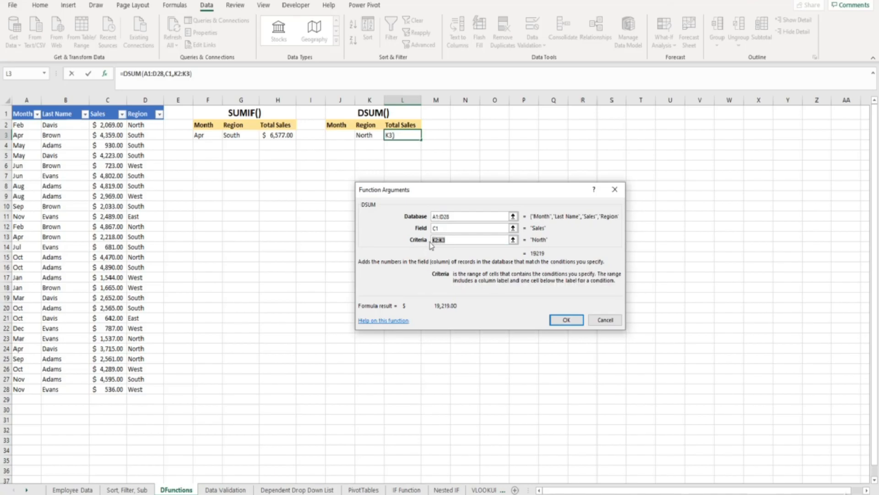
{"action": "left_click", "coordinate": [343, 125]}
{"action": "left_click_drag", "start_coordinate": [342, 125], "coordinate": [370, 136]}
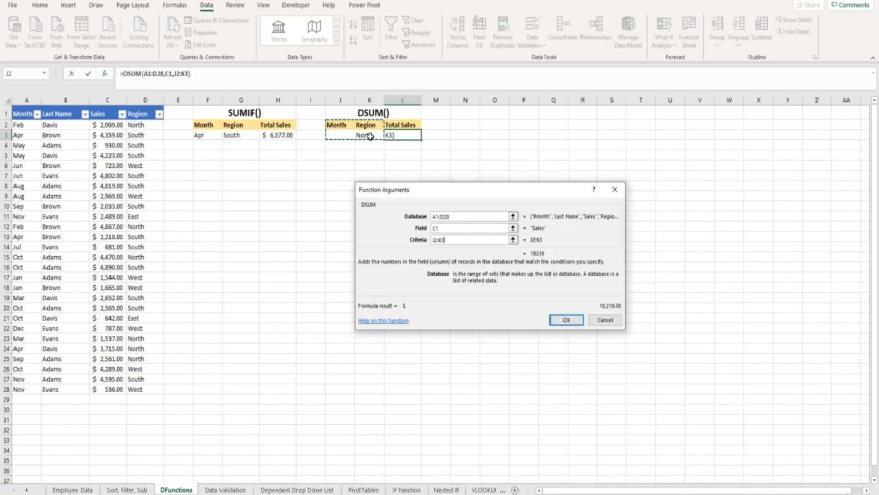
{"action": "left_click", "coordinate": [567, 320]}
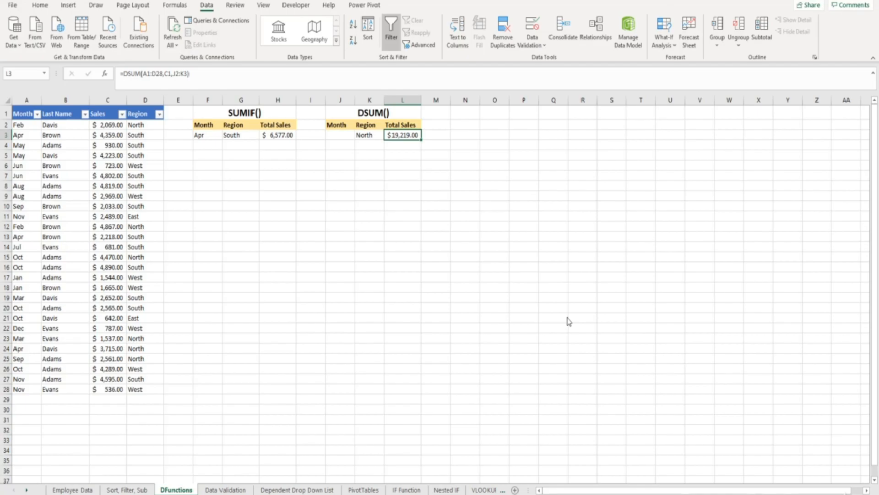
- Enter Apr as the DSUM month criterion in J3 and South as the region criterion in K3
{"action": "left_click", "coordinate": [343, 136]}
{"action": "type", "text": "Apr"}
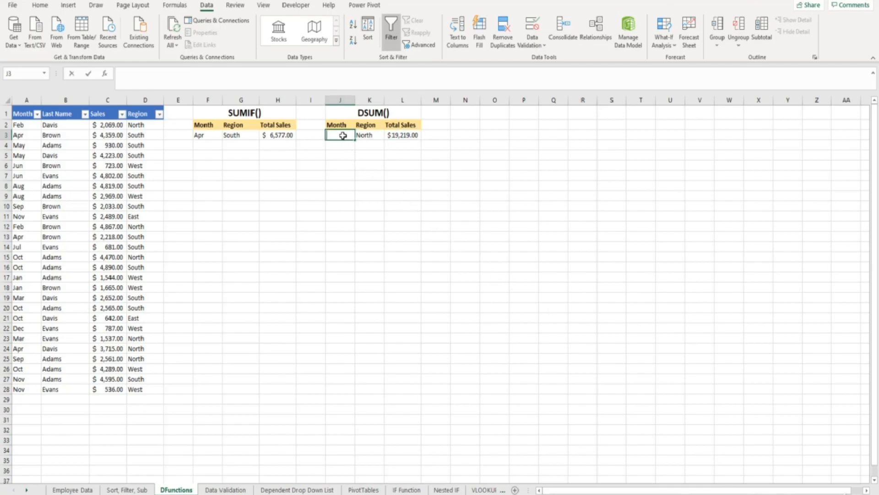
{"action": "key", "text": "Tab"}
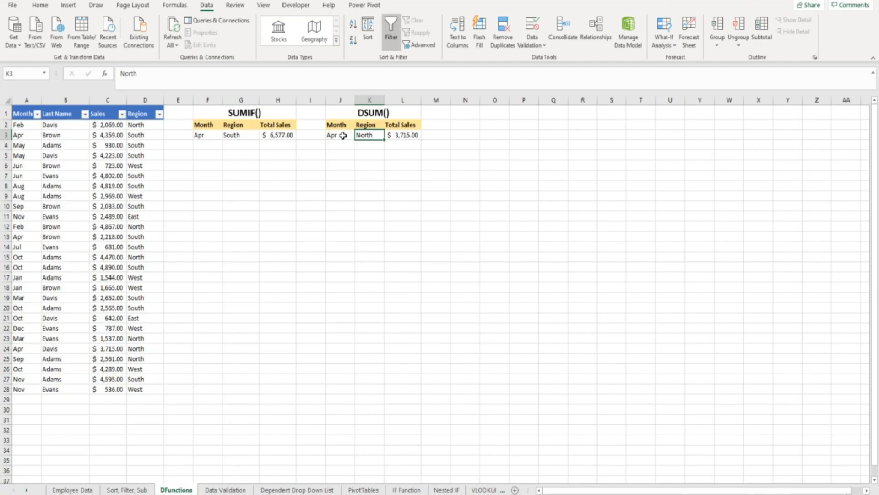
{"action": "type", "text": "South"}
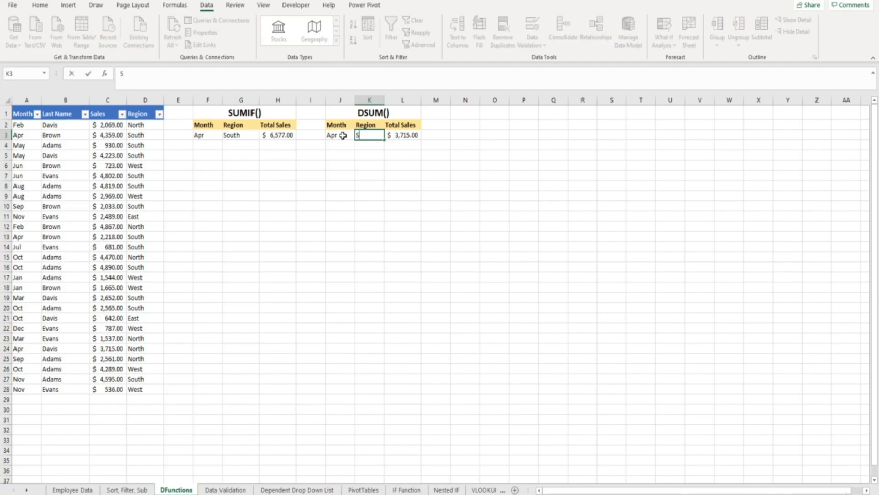
{"action": "key", "text": "Tab"}
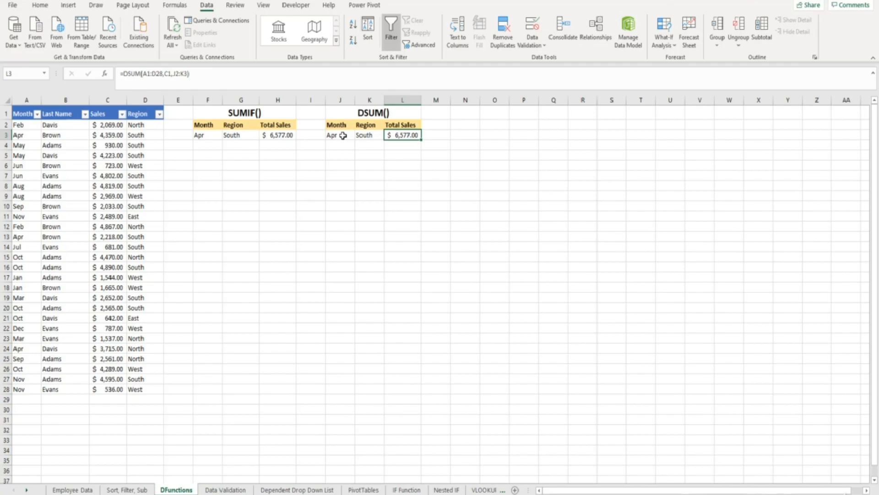
- Add a second DSUM criteria row with Oct in J4 and North in K4
{"action": "left_click", "coordinate": [343, 146]}
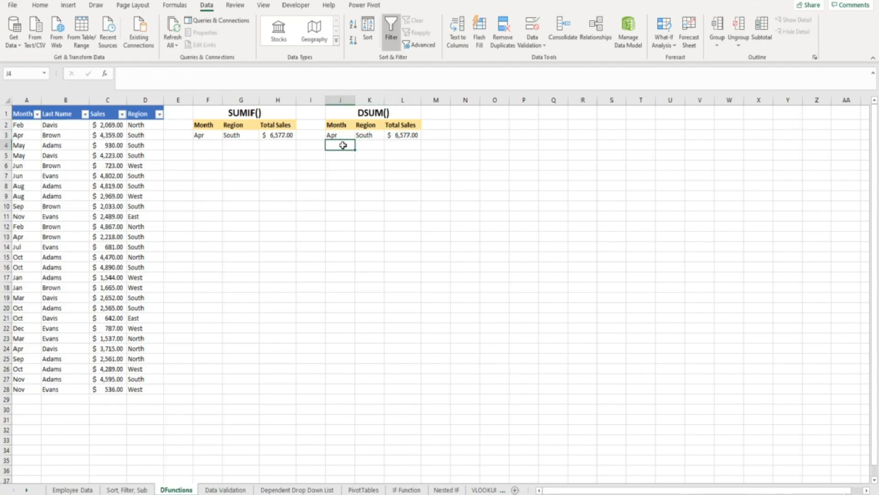
{"action": "type", "text": "Oct"}
{"action": "key", "text": "Tab"}
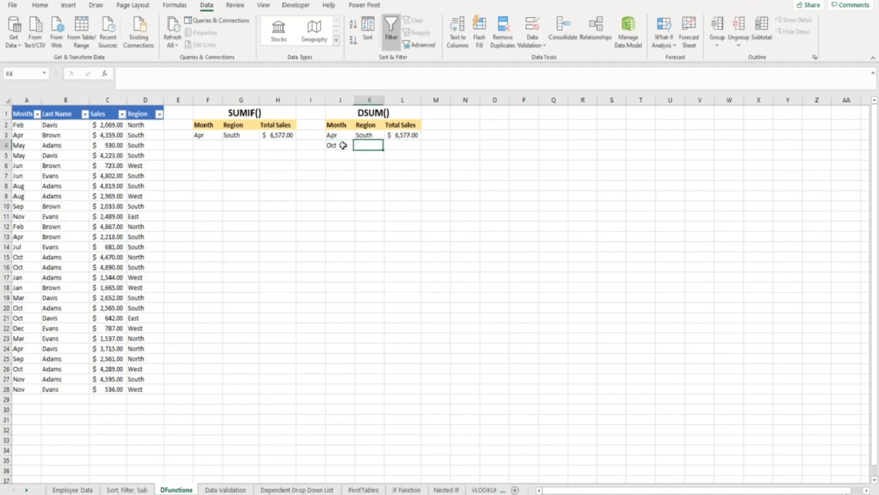
{"action": "type", "text": "orth"}
{"action": "key", "text": "BackSpace"}
{"action": "key", "text": "BackSpace"}
{"action": "key", "text": "BackSpace"}
{"action": "key", "text": "BackSpace"}
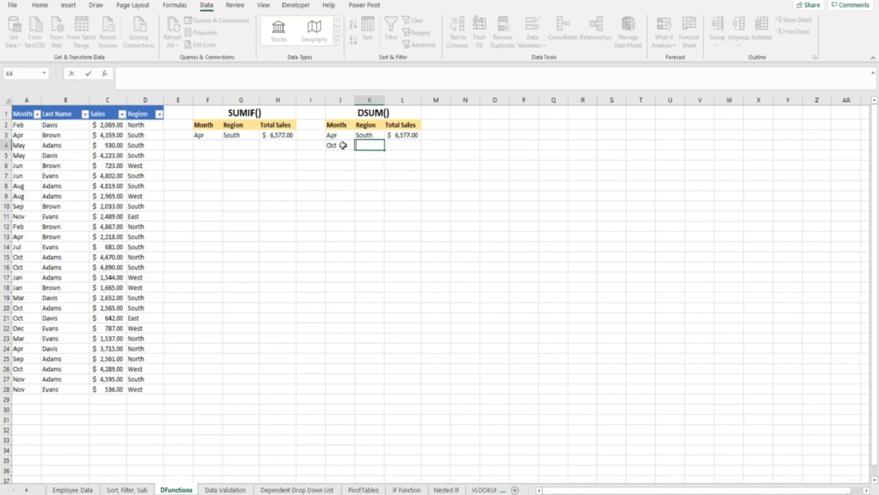
{"action": "type", "text": "North"}
{"action": "key", "text": "ctrl+Return"}
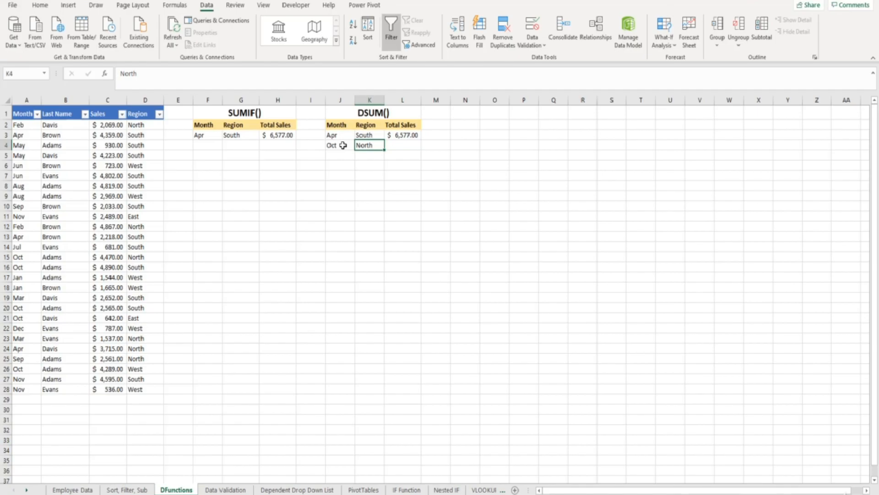
- Extend the criteria range of the DSUM formula in L3 to J2:K4 to include the second criteria row
{"action": "key", "text": "Right"}
{"action": "key", "text": "Up"}
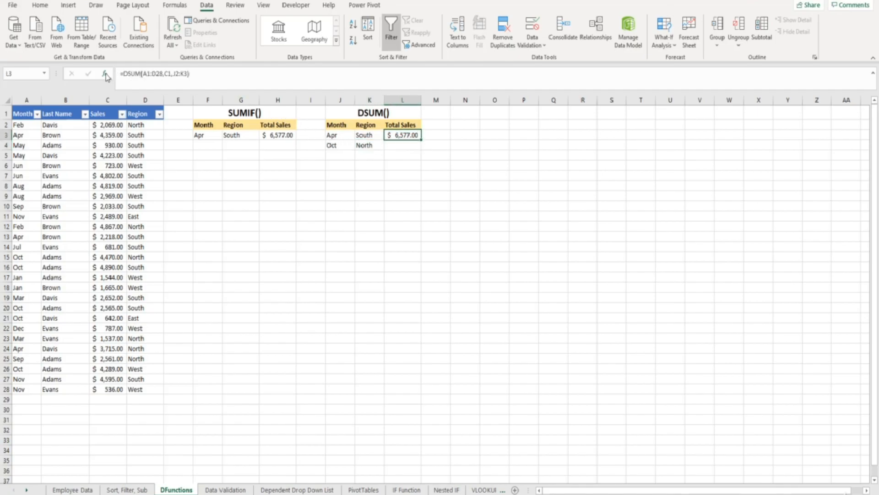
{"action": "left_click", "coordinate": [105, 75]}
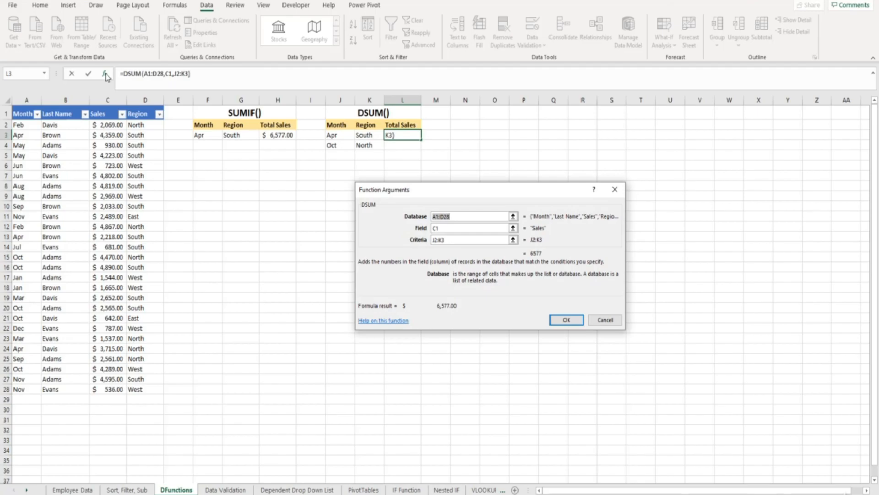
{"action": "key", "text": "Tab"}
{"action": "key", "text": "Tab"}
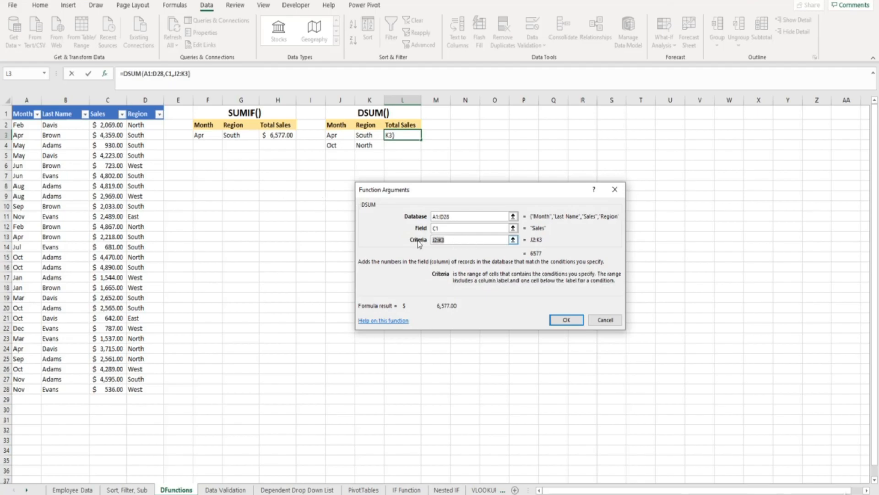
{"action": "left_click_drag", "start_coordinate": [334, 125], "coordinate": [367, 145]}
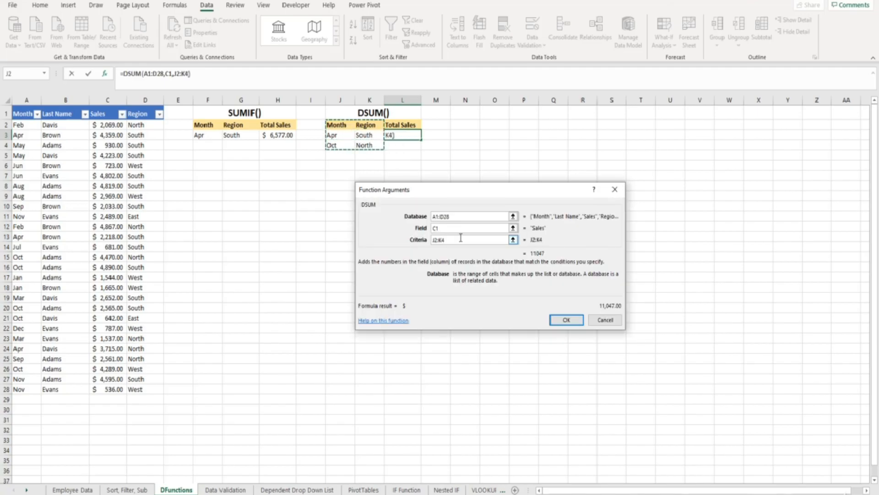
{"action": "left_click", "coordinate": [566, 320]}
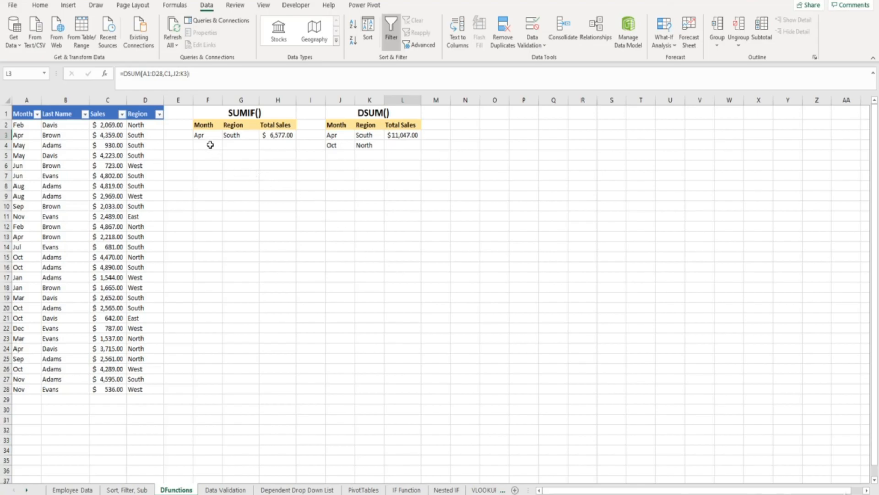
- Add a second SUMIF criteria row with Oct in F4 and North in G4
{"action": "left_click", "coordinate": [210, 145]}
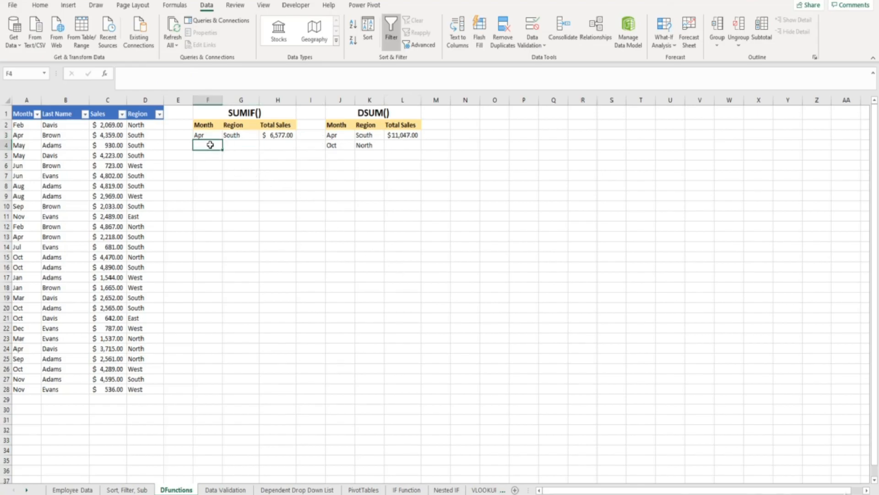
{"action": "type", "text": "Oct"}
{"action": "key", "text": "Tab"}
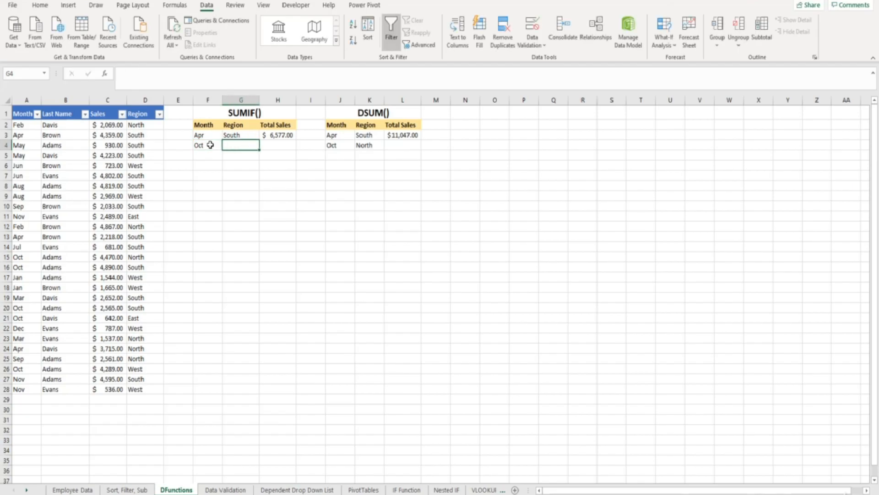
{"action": "type", "text": "Nor"}
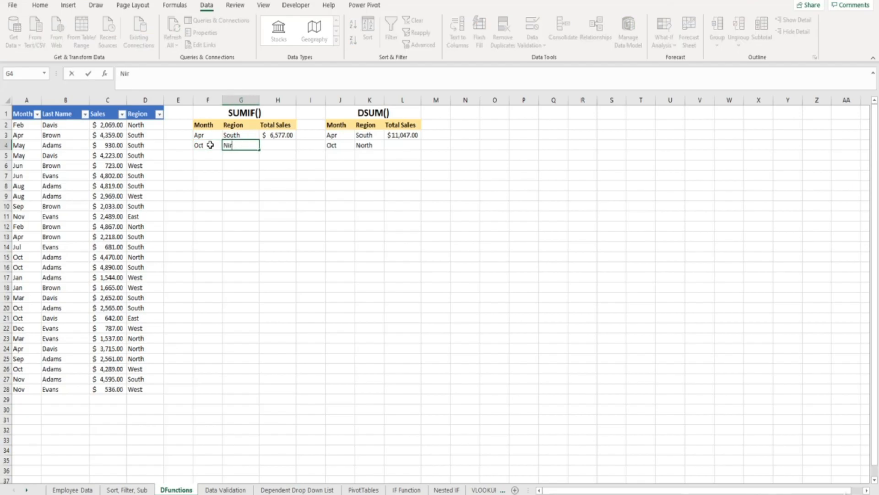
{"action": "key", "text": "BackSpace"}
{"action": "key", "text": "BackSpace"}
{"action": "type", "text": "orth"}
{"action": "key", "text": "Return"}
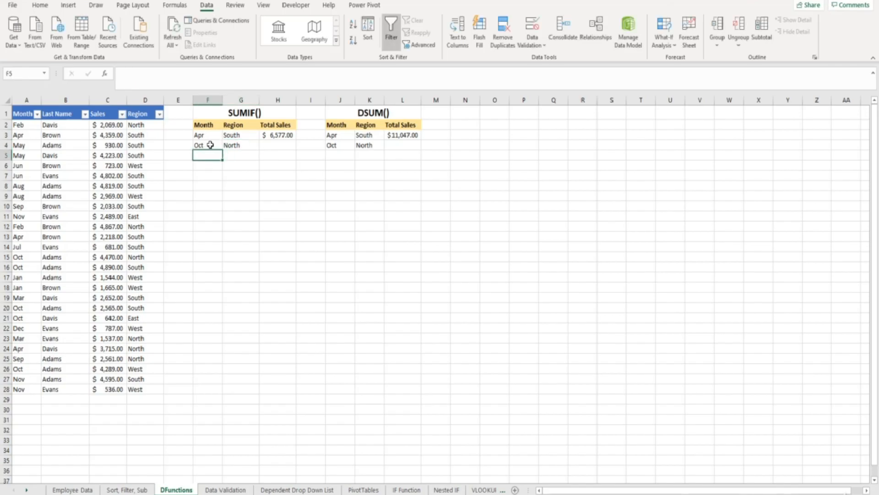
- Try to add a third criteria pair to the SUMIFS arguments in H3, matching region range D2:D28 to G4
{"action": "left_click", "coordinate": [274, 136]}
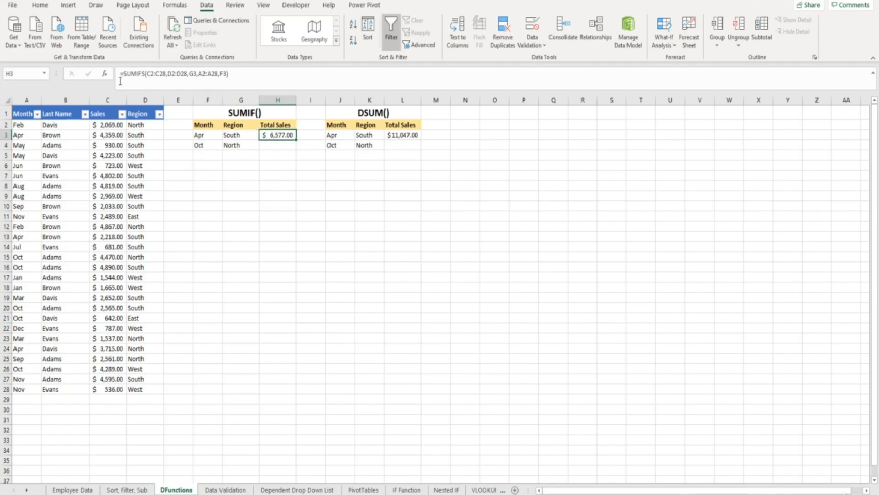
{"action": "left_click", "coordinate": [105, 76]}
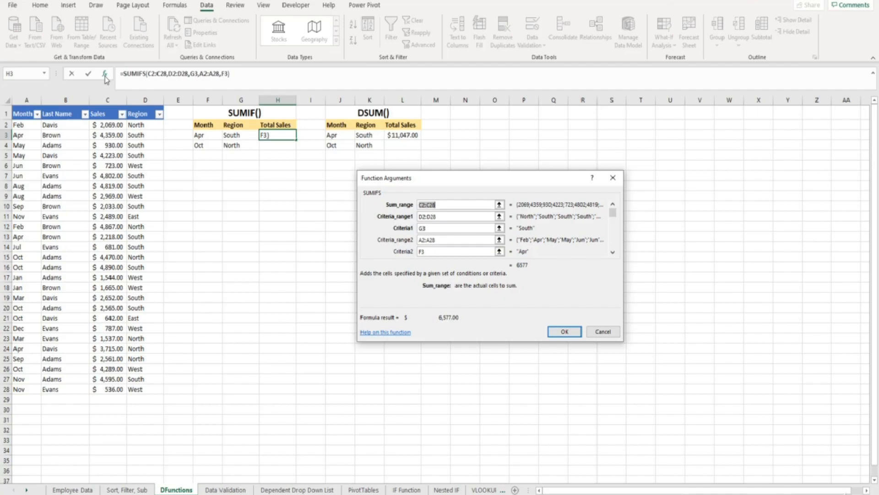
{"action": "scroll", "coordinate": [463, 226], "scroll_direction": "down", "scroll_amount": 1}
{"action": "scroll", "coordinate": [463, 226], "scroll_direction": "up", "scroll_amount": 1}
{"action": "left_click", "coordinate": [452, 252]}
{"action": "scroll", "coordinate": [452, 252], "scroll_direction": "down", "scroll_amount": 1}
{"action": "scroll", "coordinate": [452, 253], "scroll_direction": "up", "scroll_amount": 1}
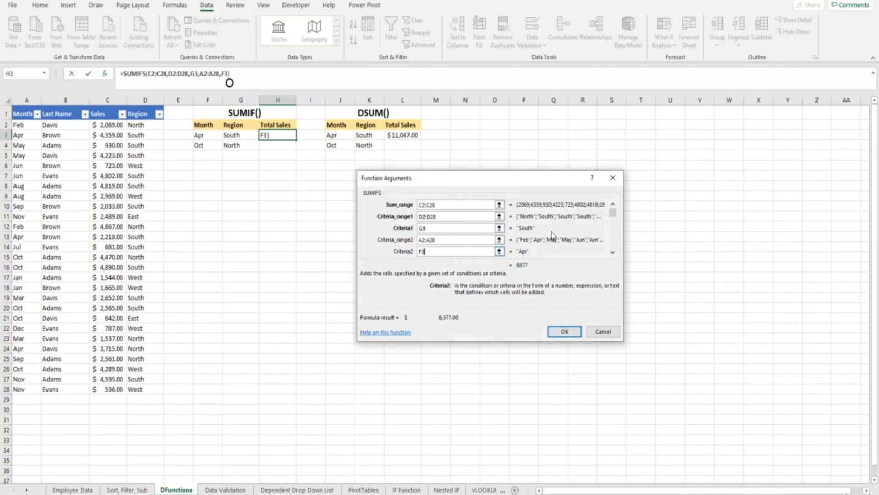
{"action": "left_click", "coordinate": [613, 252]}
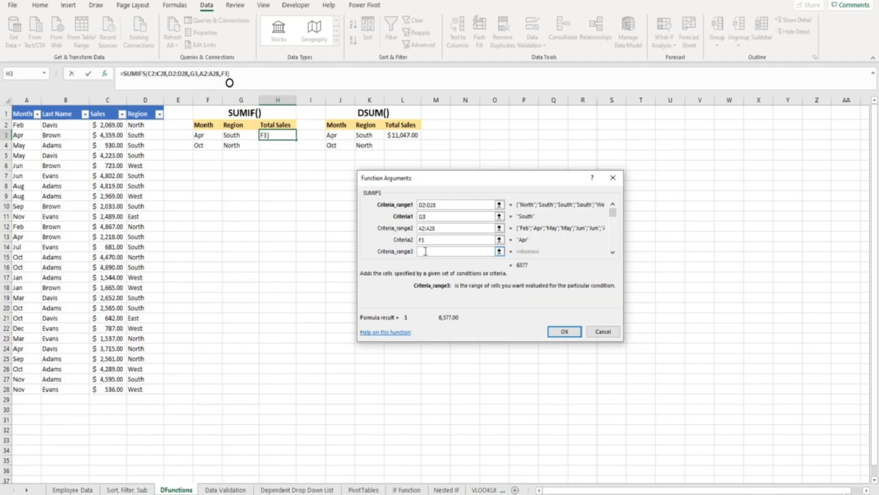
{"action": "left_click_drag", "start_coordinate": [141, 123], "coordinate": [143, 389]}
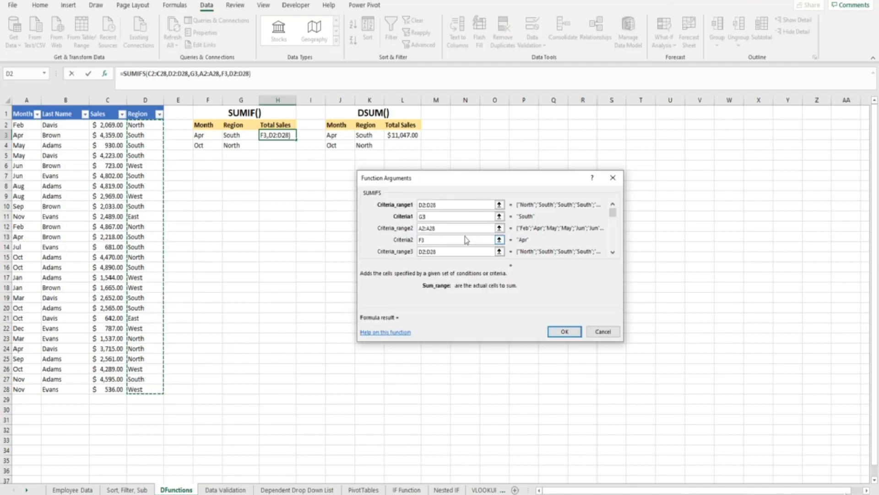
{"action": "left_click", "coordinate": [613, 252]}
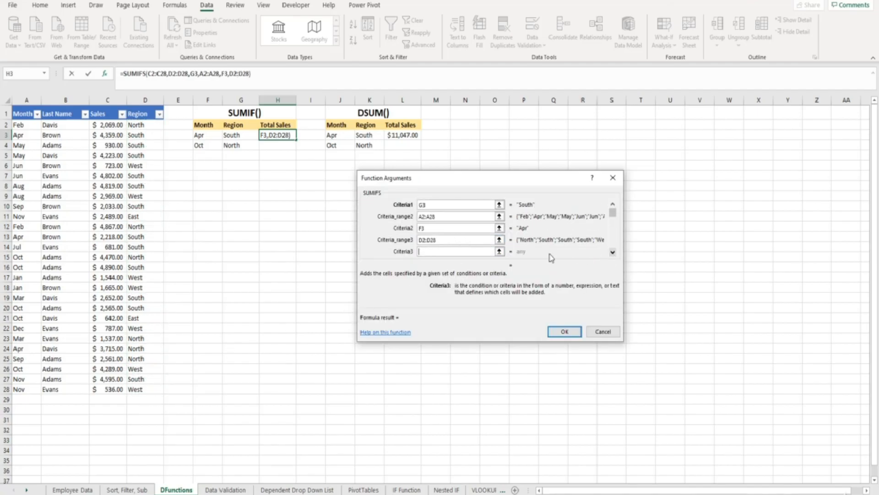
{"action": "left_click", "coordinate": [247, 145]}
{"action": "left_click", "coordinate": [612, 252]}
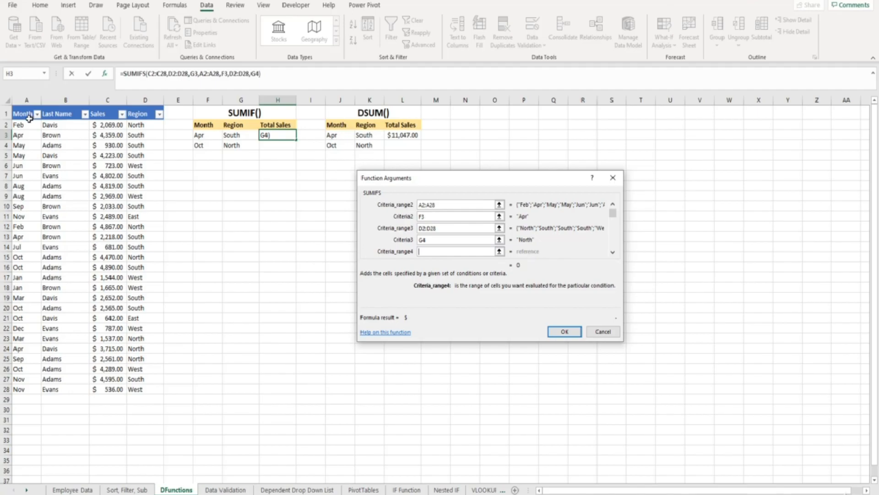
- Try to add a fourth SUMIFS criteria pair matching month range A2:A28 to F4, review the arguments and discard the changes
{"action": "left_click_drag", "start_coordinate": [23, 124], "coordinate": [23, 389]}
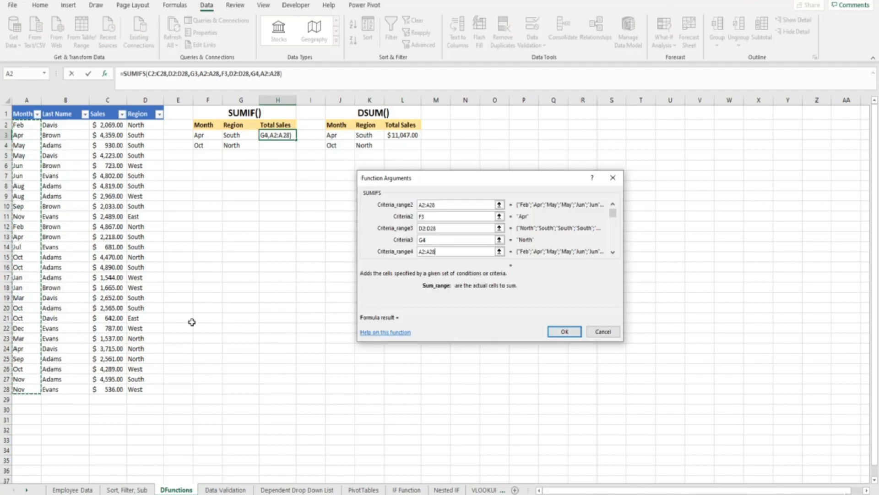
{"action": "left_click", "coordinate": [614, 252]}
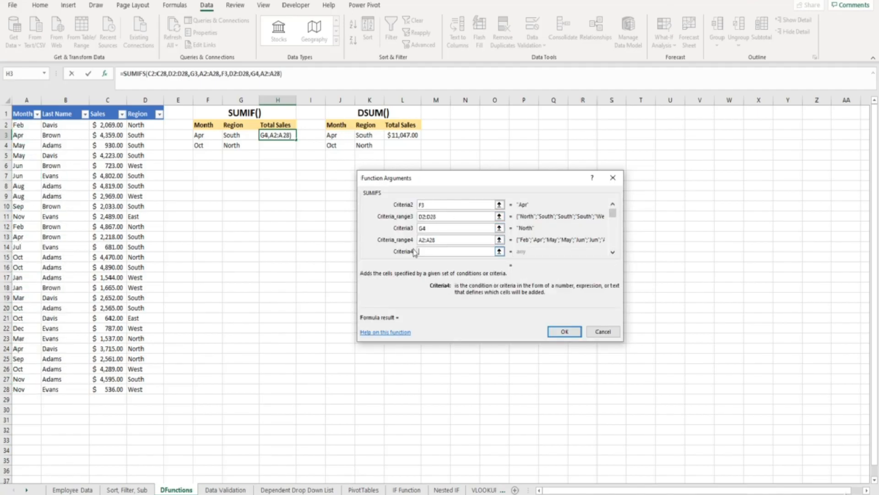
{"action": "left_click", "coordinate": [208, 145]}
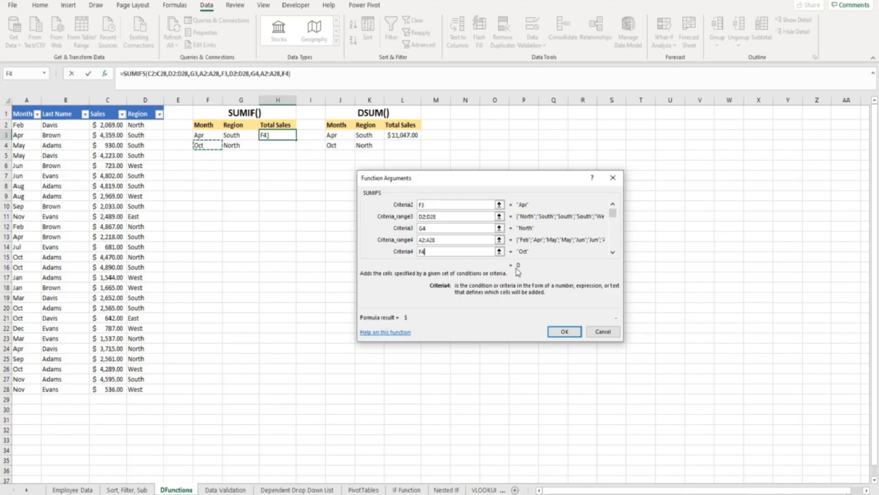
{"action": "key", "text": "shift+Tab"}
{"action": "key", "text": "shift+Tab"}
{"action": "key", "text": "shift+Tab"}
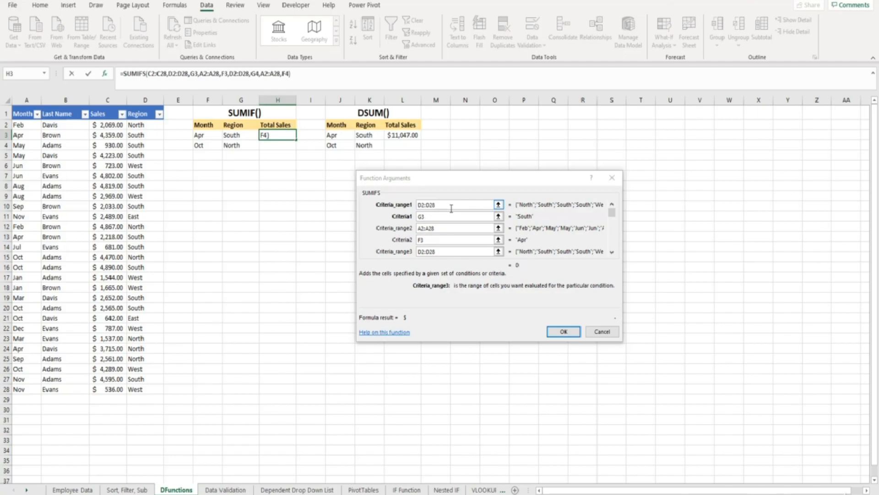
{"action": "left_click", "coordinate": [449, 208]}
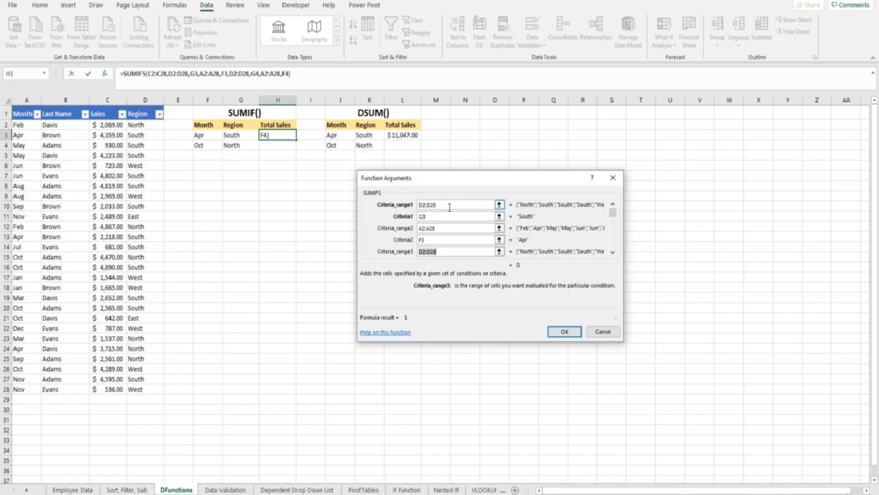
{"action": "left_click", "coordinate": [597, 333]}
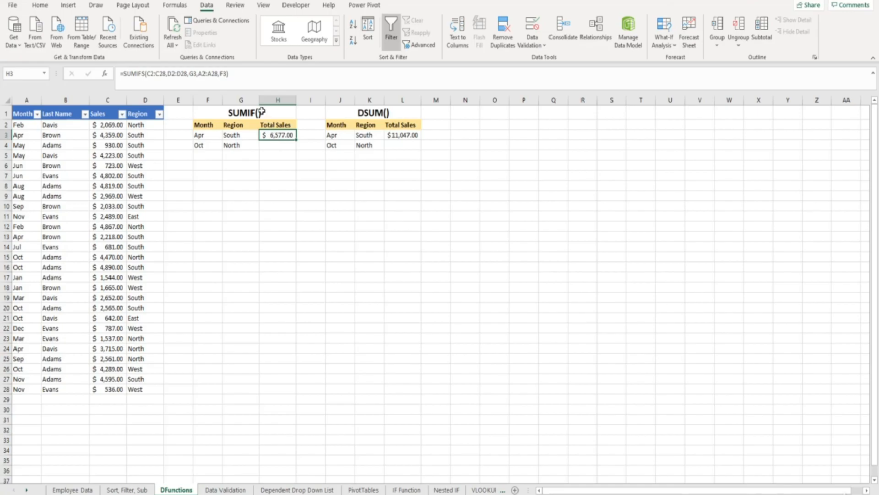
- Append a second SUMIFS to the H3 formula with a plus sign, summing C2:C28 where region range D2:D28 matches G4
{"action": "left_click", "coordinate": [243, 73]}
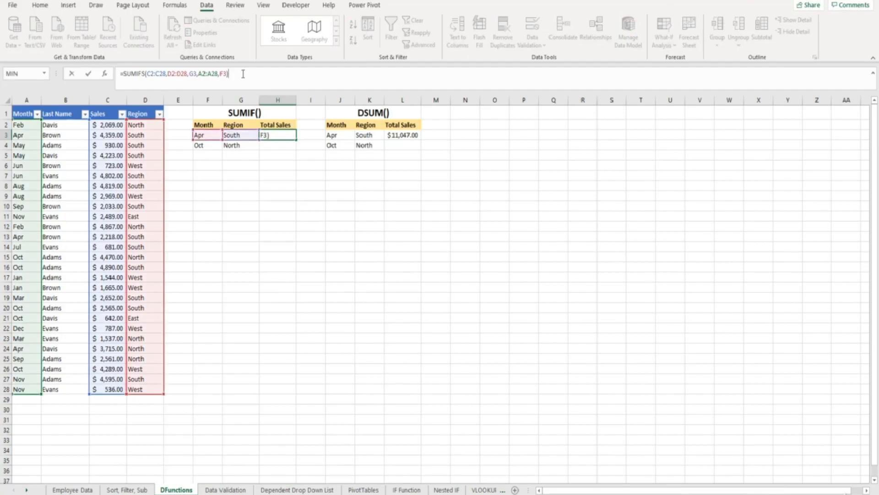
{"action": "type", "text": "+sumifs"}
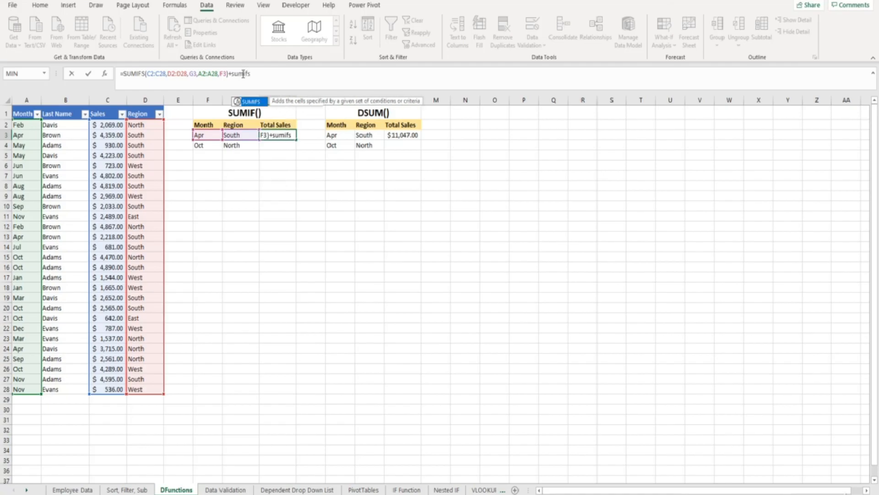
{"action": "type", "text": "("}
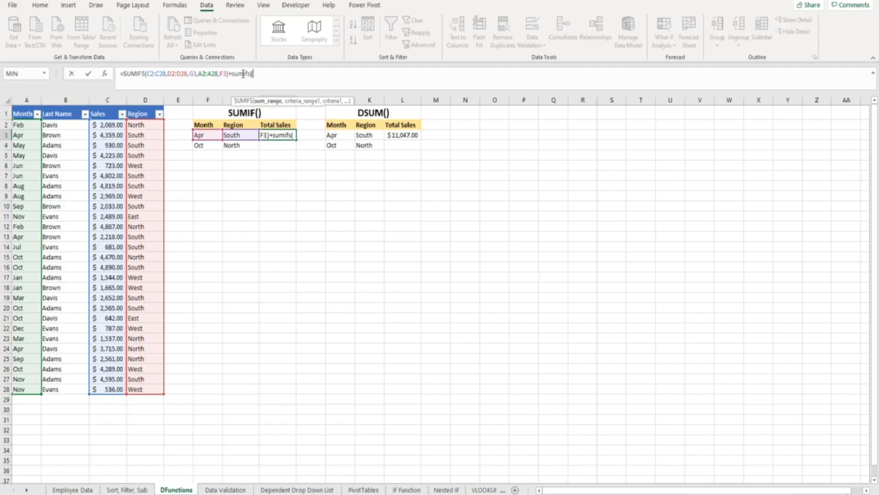
{"action": "left_click_drag", "start_coordinate": [108, 125], "coordinate": [109, 389]}
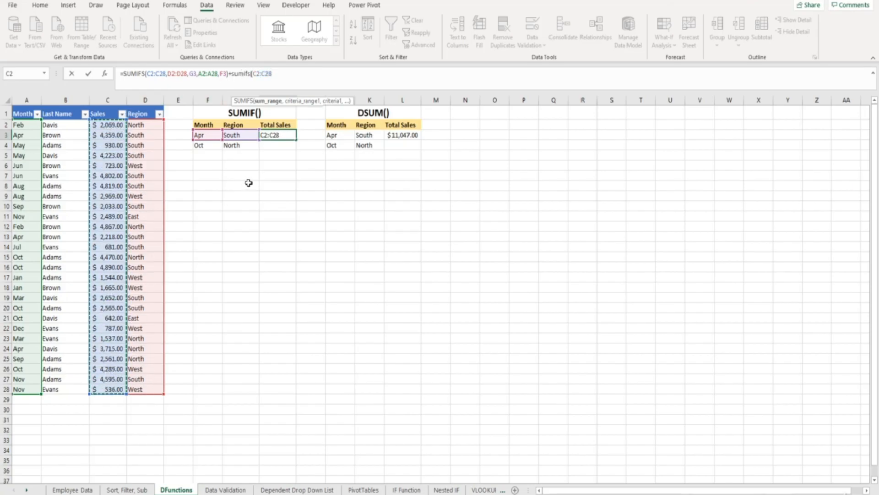
{"action": "type", "text": ","}
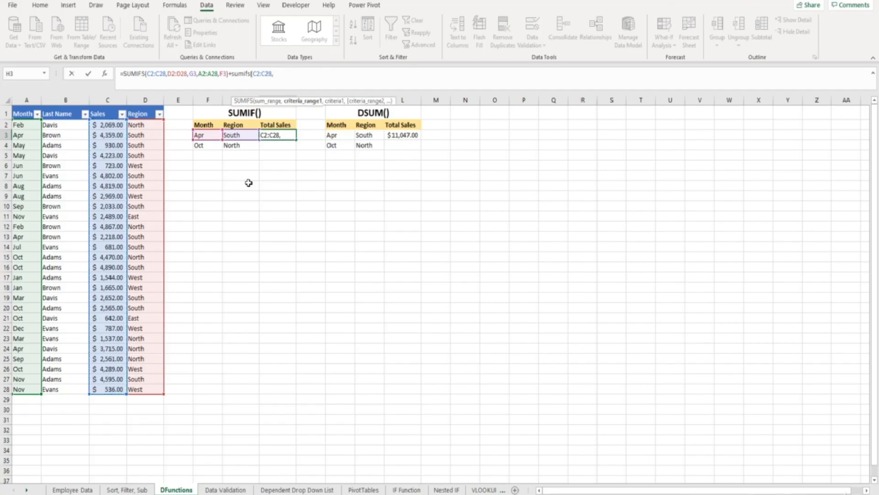
{"action": "left_click_drag", "start_coordinate": [154, 127], "coordinate": [151, 389]}
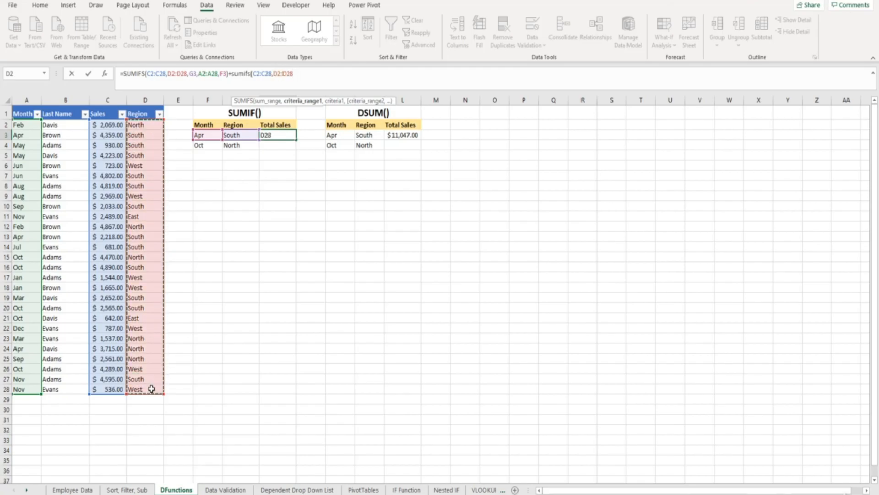
{"action": "type", "text": ","}
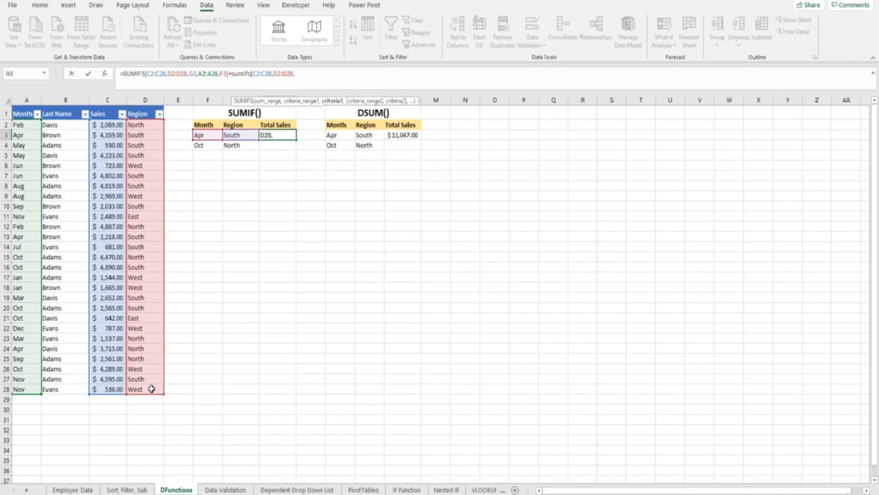
{"action": "left_click", "coordinate": [246, 146]}
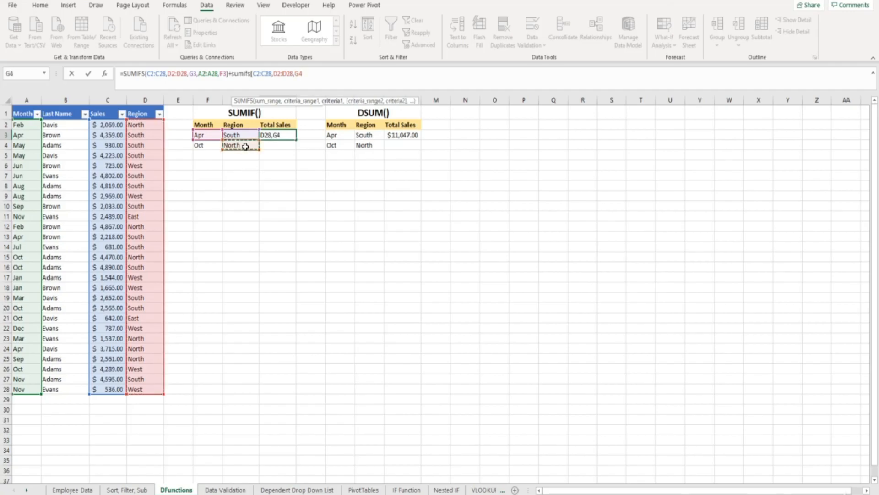
{"action": "type", "text": ","}
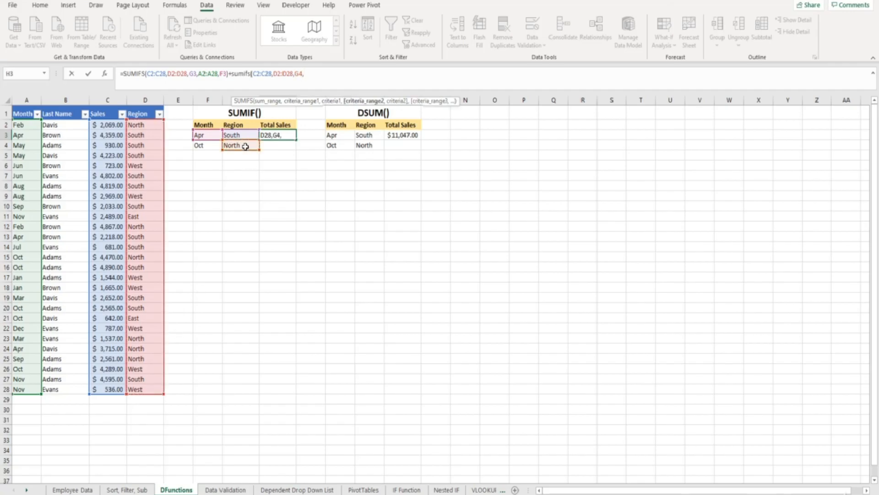
- Complete the second SUMIFS in H3 with month range A2:A28 matching F4 and enter the formula
{"action": "left_click_drag", "start_coordinate": [27, 126], "coordinate": [22, 390]}
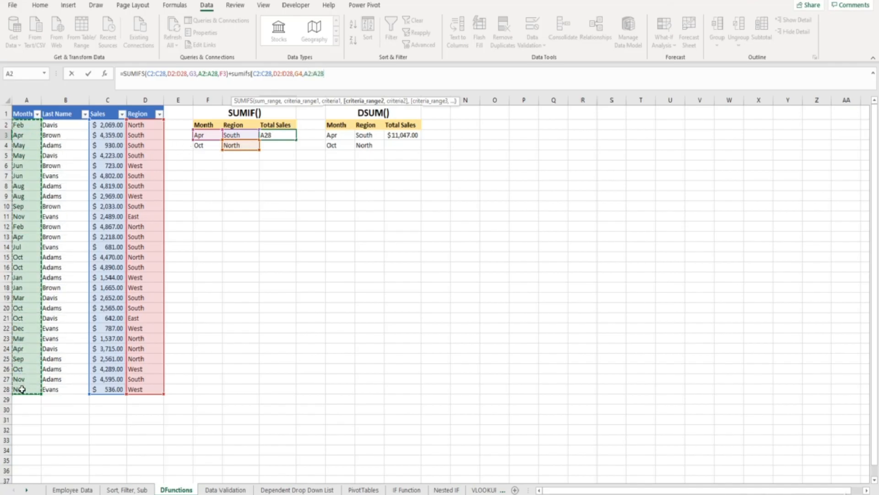
{"action": "type", "text": ","}
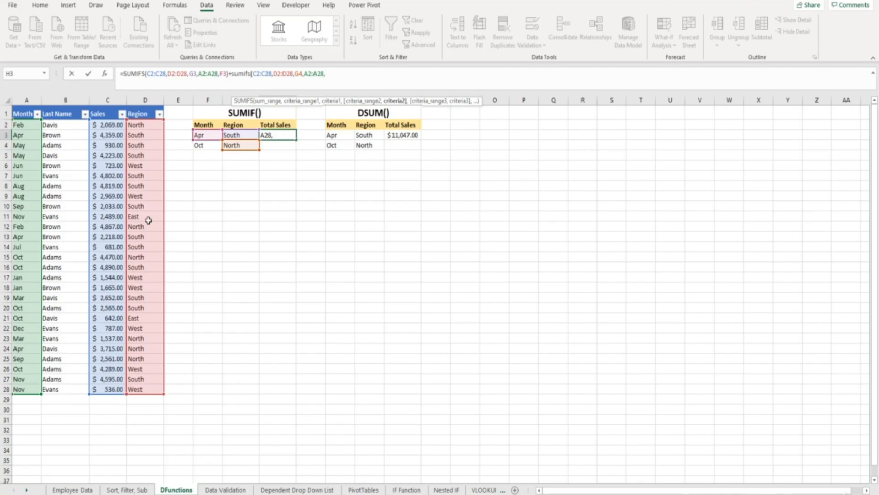
{"action": "left_click", "coordinate": [210, 146]}
{"action": "type", "text": ")"}
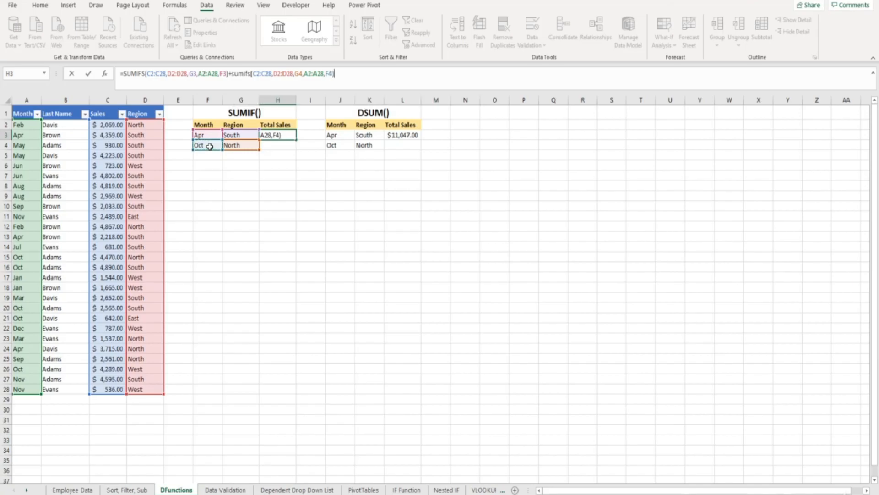
{"action": "key", "text": "Return"}
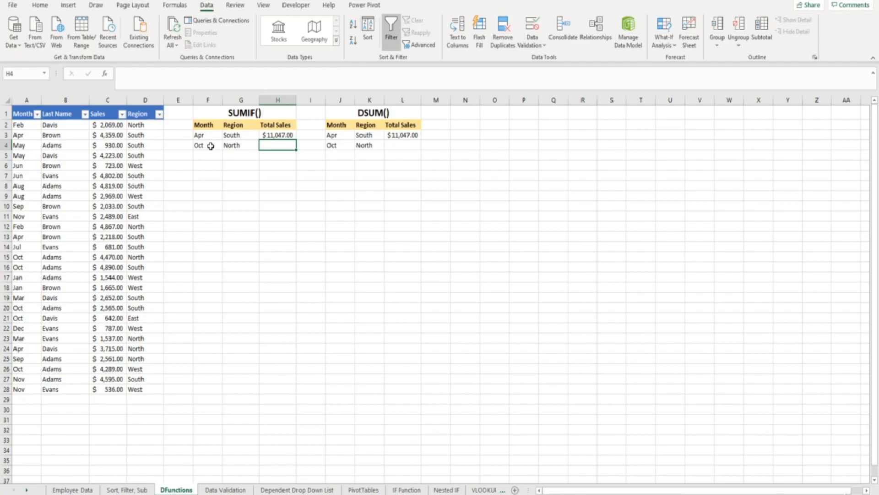
- Compare the combined SUMIFS formula in H3 with the DSUM formula in L3
{"action": "left_click", "coordinate": [269, 136]}
{"action": "left_click", "coordinate": [396, 135]}
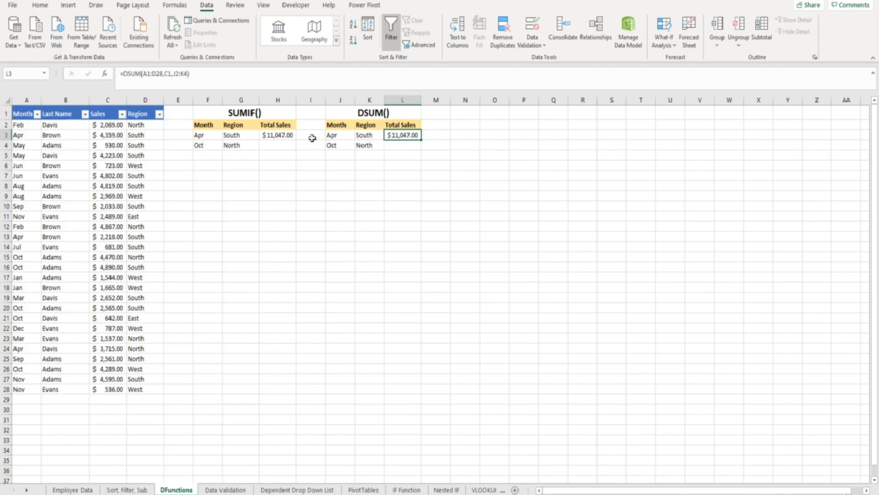
{"action": "left_click", "coordinate": [286, 137]}
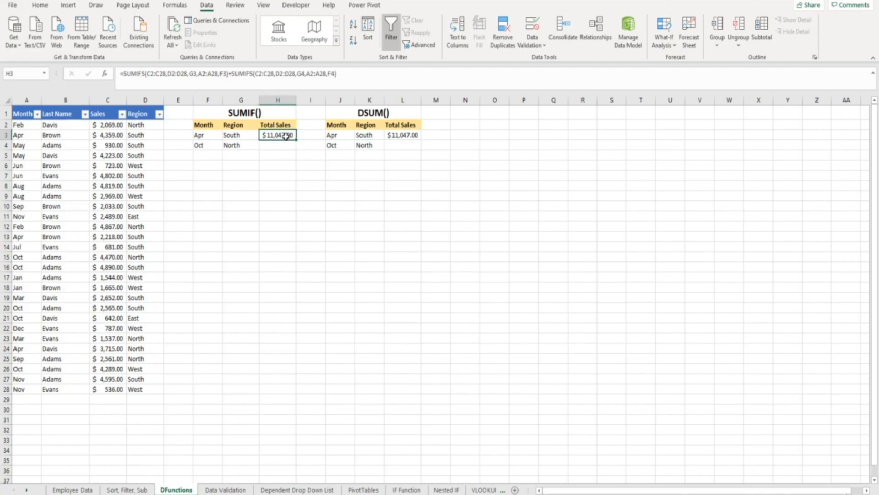
{"action": "left_click_drag", "start_coordinate": [347, 76], "coordinate": [117, 76]}
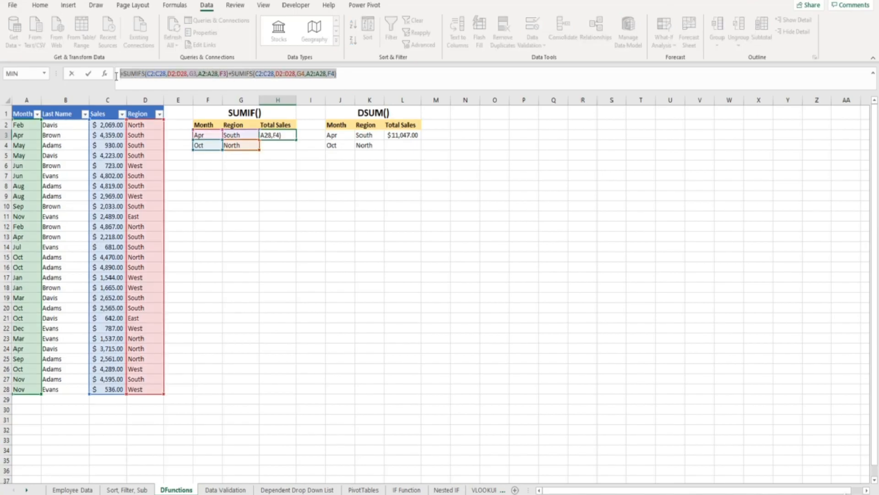